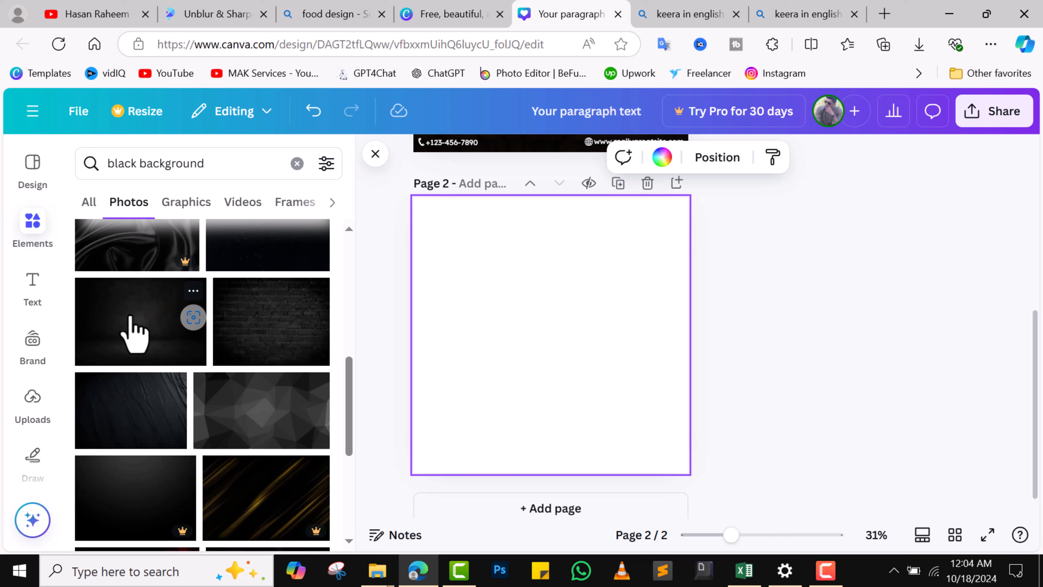
Add the dark studio-wall photo without a crown badge to page 2 and set it as the page background.
left_click(134, 334)
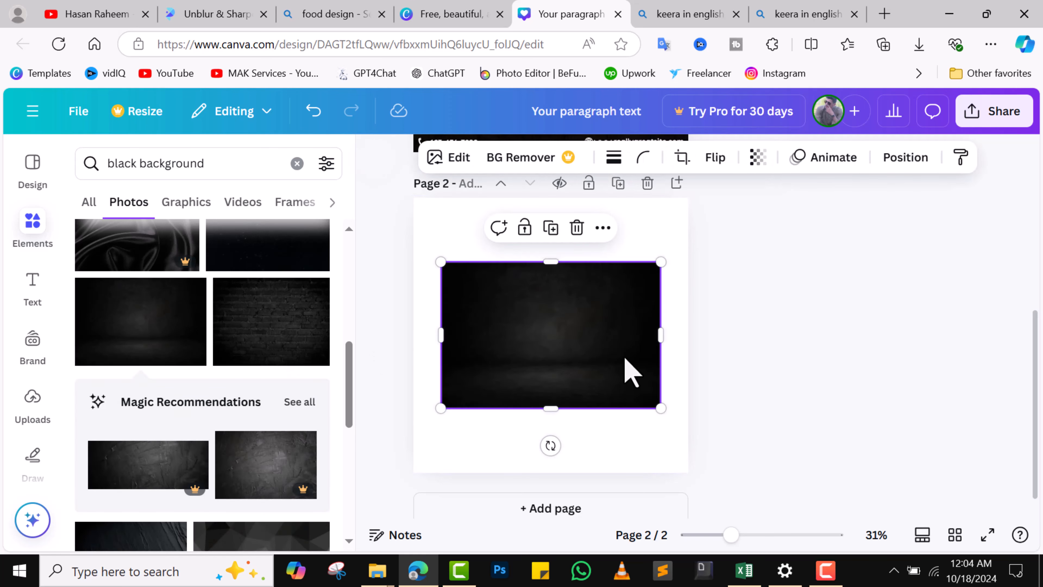
right_click(631, 372)
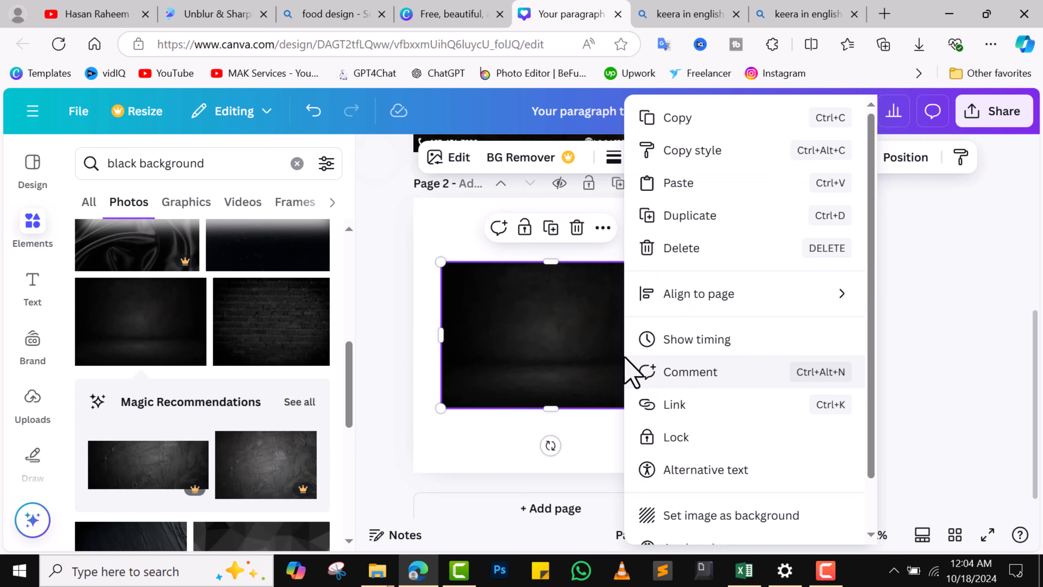
left_click(690, 521)
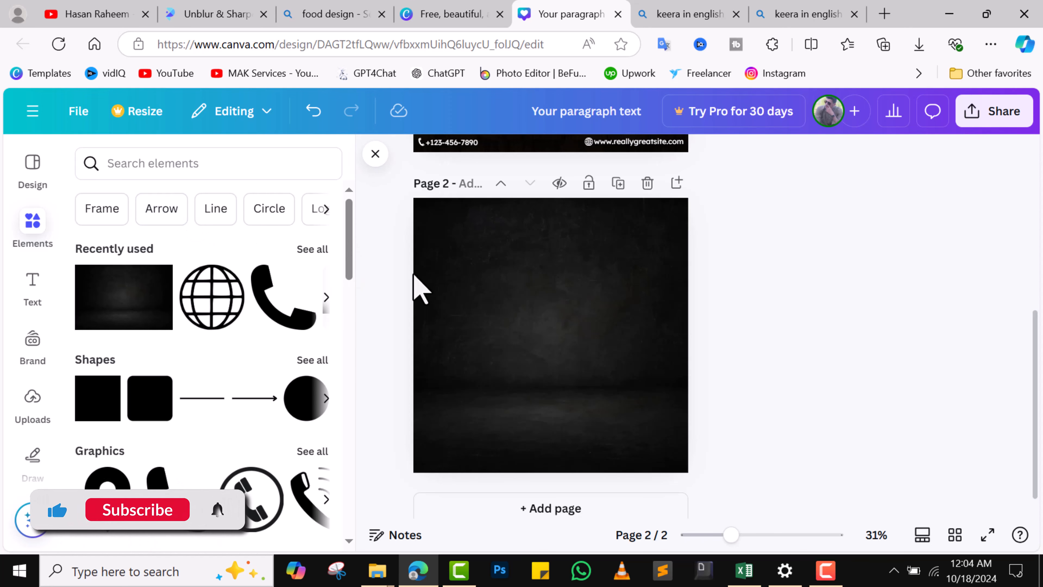
Search the elements for "fire" and show all photo results.
left_click(213, 163)
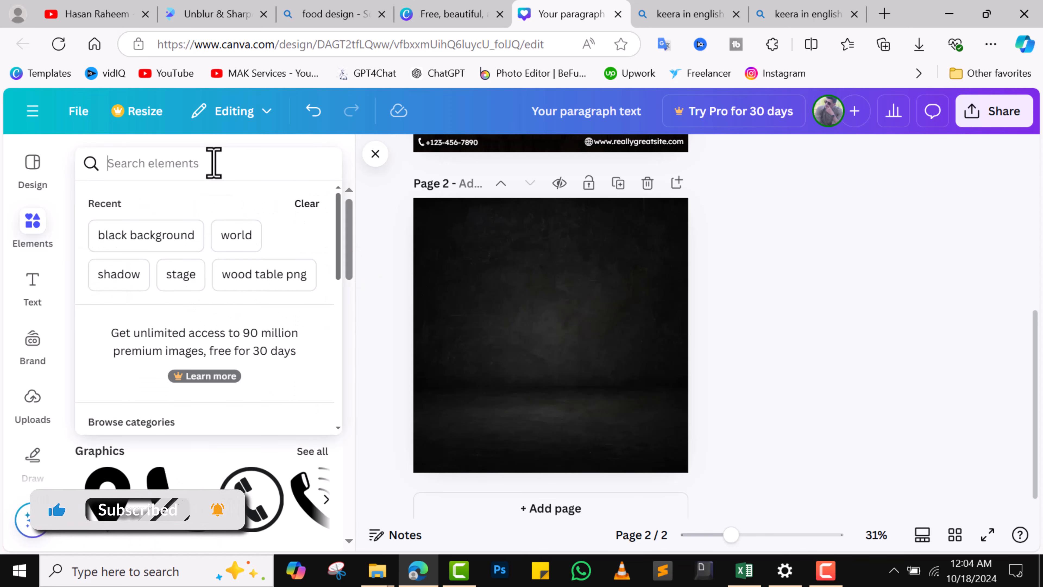
type("fire")
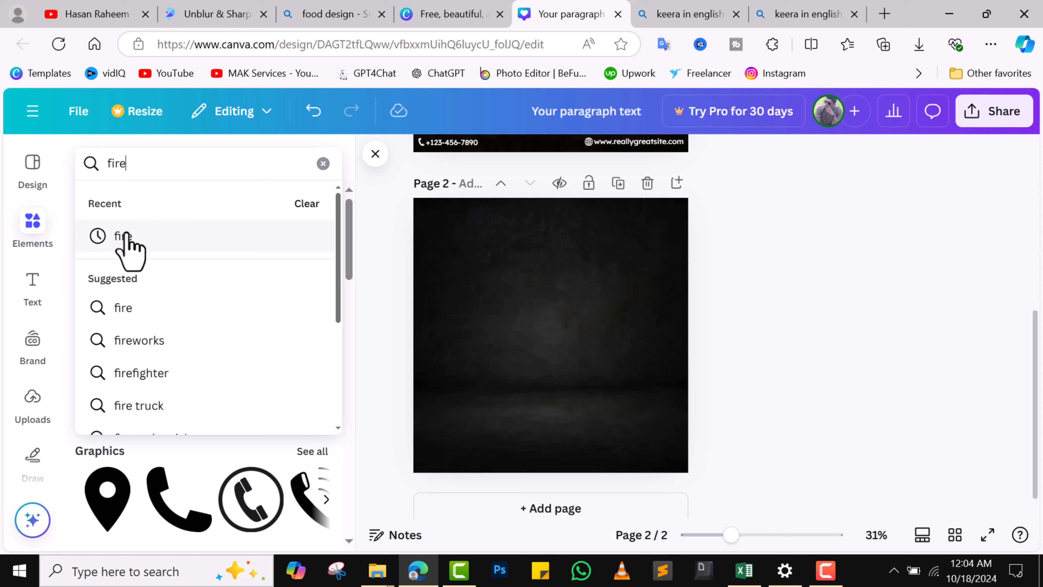
left_click(128, 243)
scroll(351, 298, "down", 3)
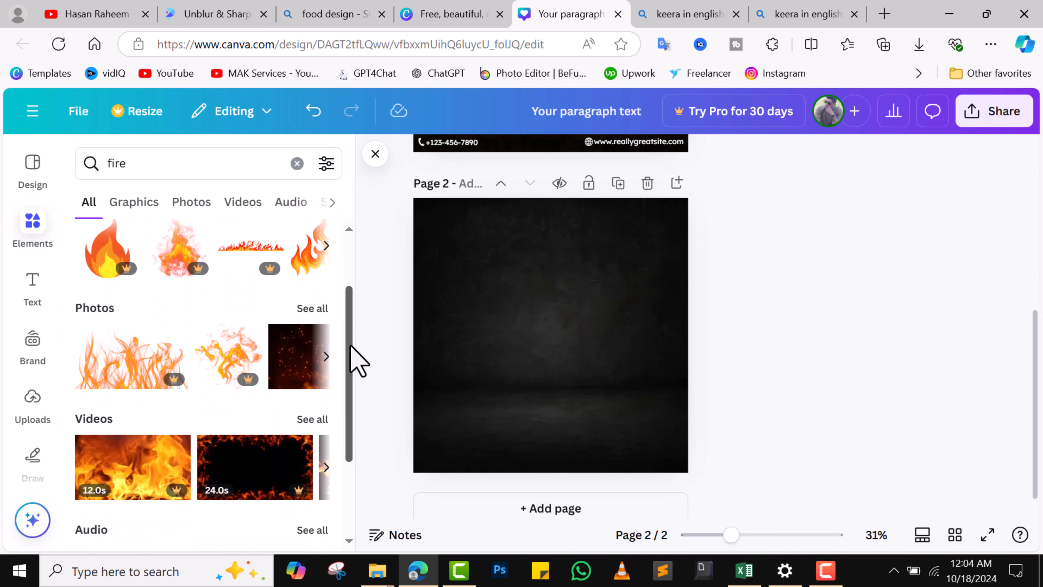
left_click(319, 295)
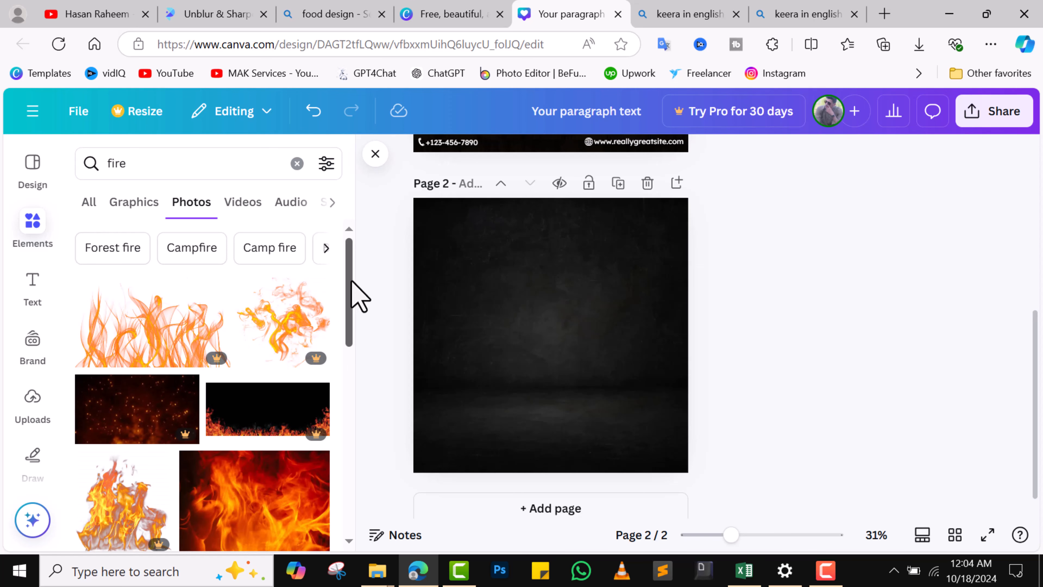
Add the photo of a campfire with sparks on black and enlarge it past the page's width, aligned with the page's upper edge.
scroll(355, 329, "down", 7)
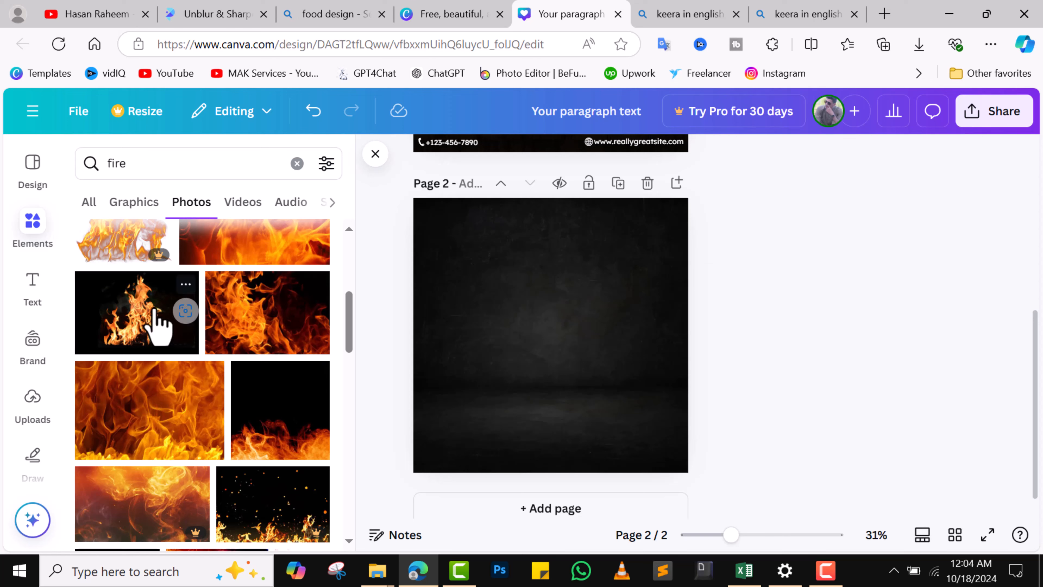
scroll(360, 383, "down", 5)
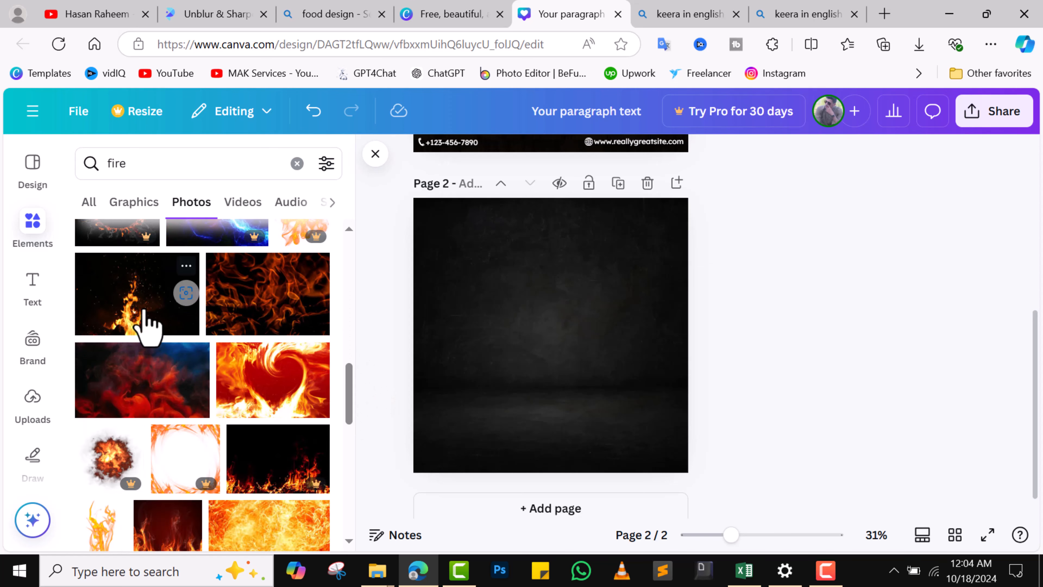
left_click(148, 324)
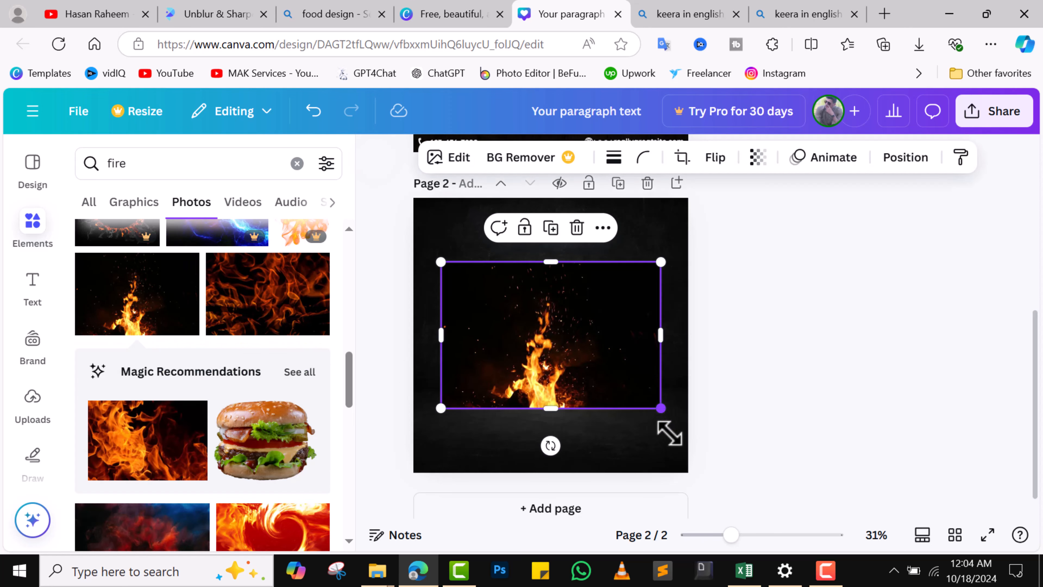
left_click_drag(670, 433, 735, 492)
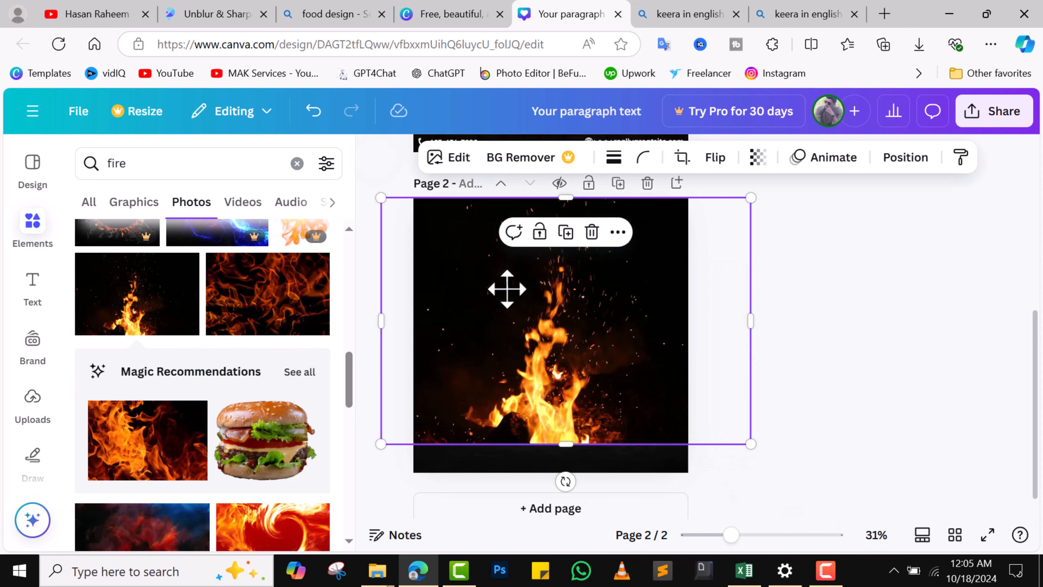
left_click(829, 382)
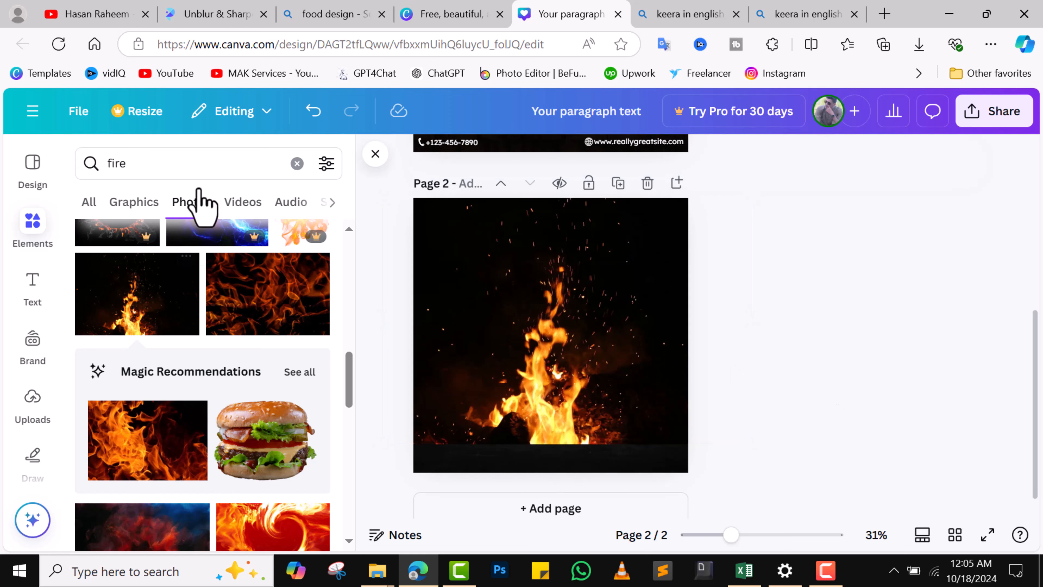
Replace the fire search with "stage" and show all photo results.
left_click(297, 163)
left_click(235, 167)
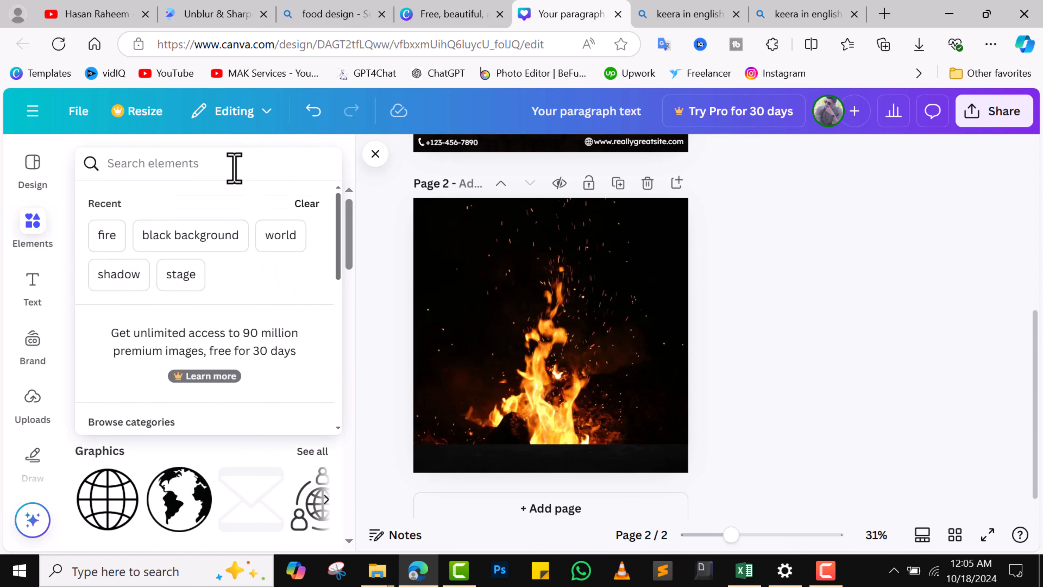
left_click(194, 284)
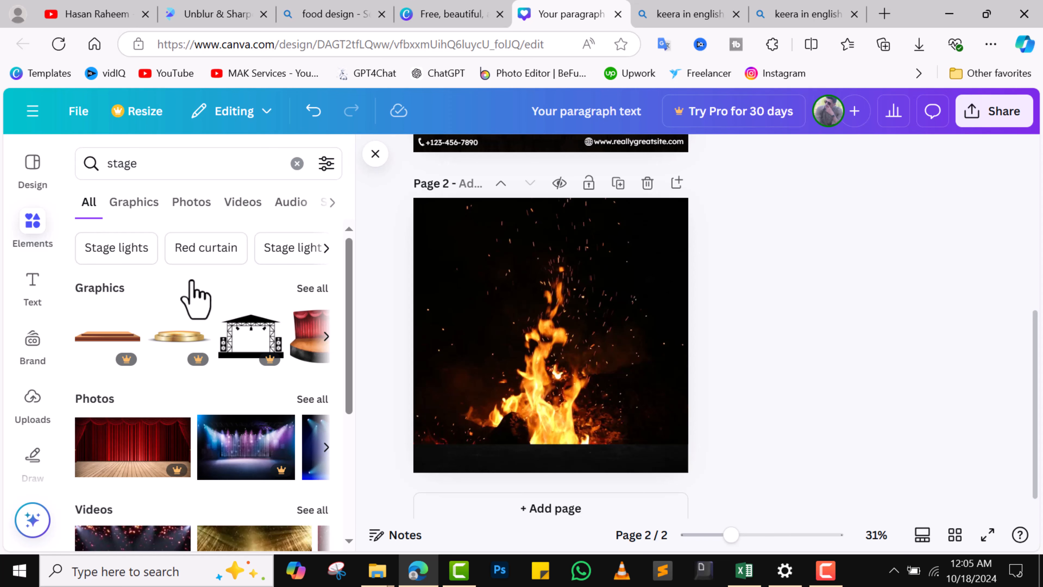
left_click(311, 400)
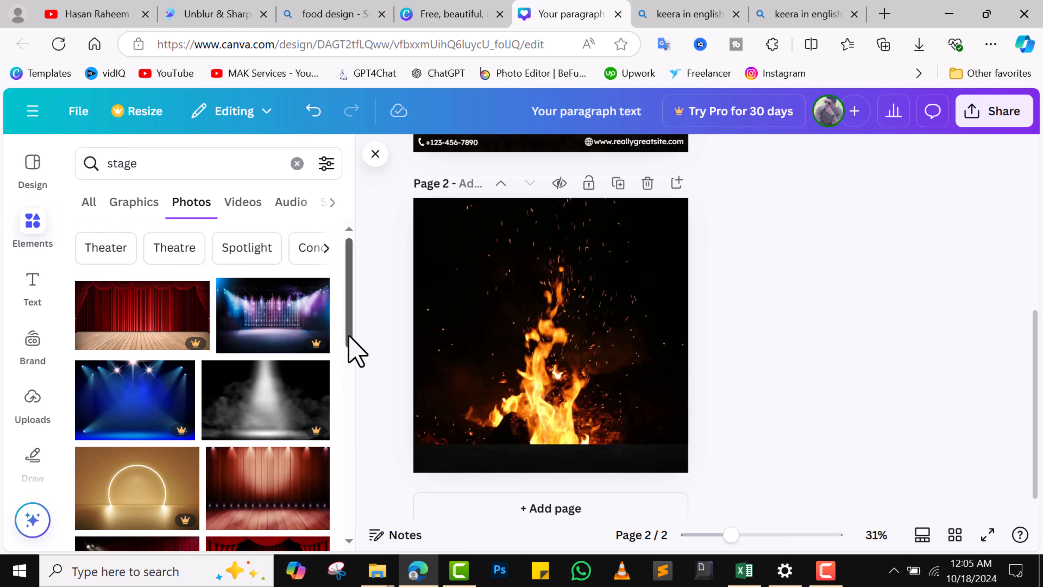
Add the wooden table photo and move it down to cover the lower third of page 2.
left_click_drag(349, 336, 349, 384)
left_click(275, 460)
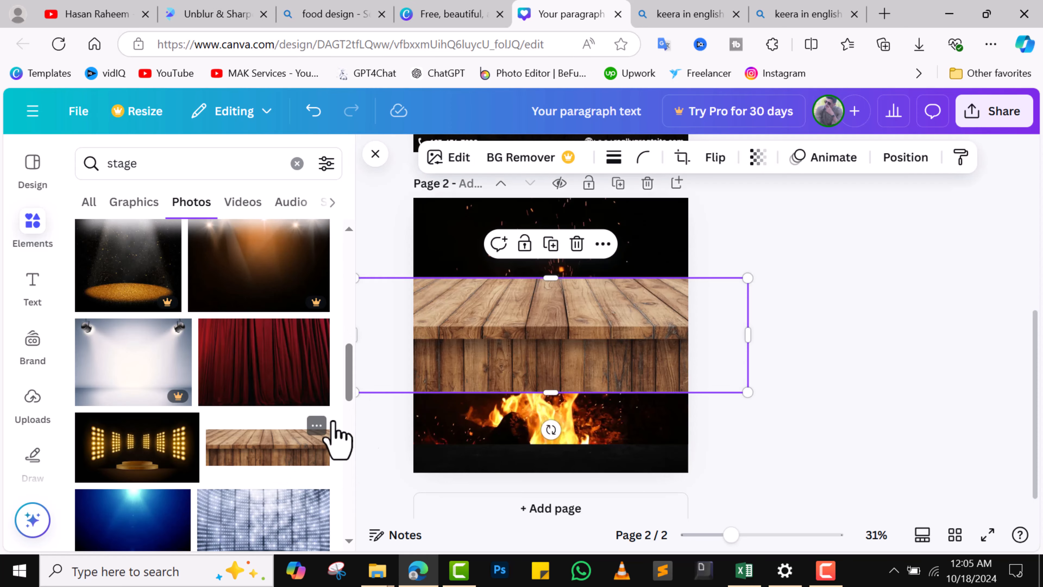
left_click_drag(580, 384, 582, 425)
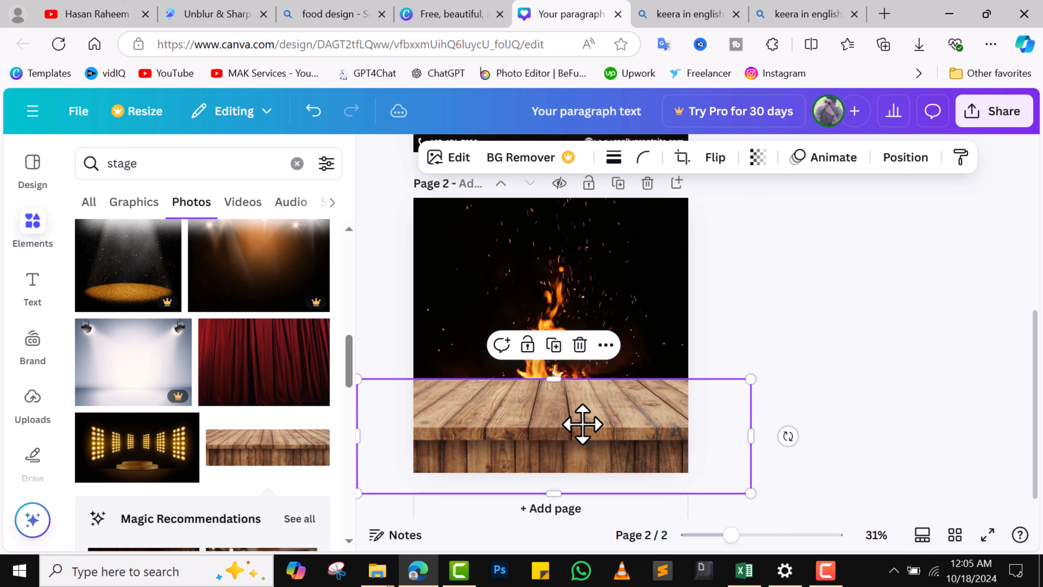
left_click(976, 296)
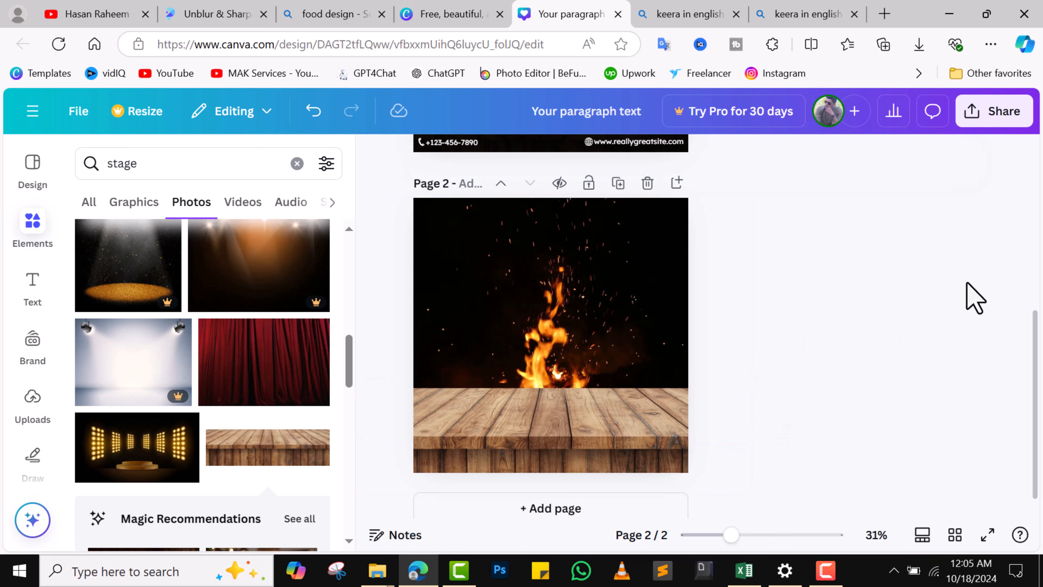
Search the elements for "burger" and show all photo results.
left_click(232, 167)
type("burger")
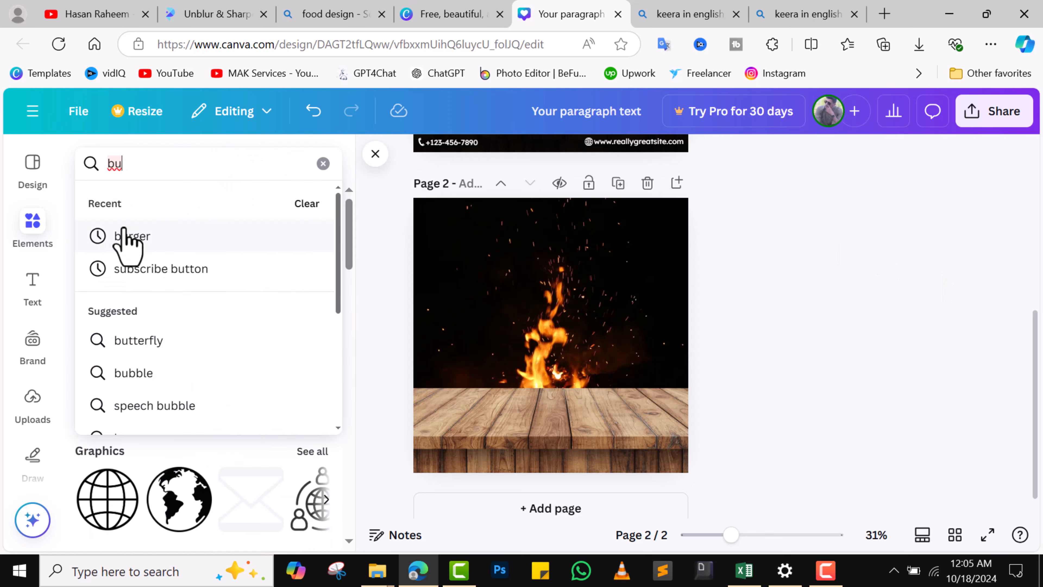
key("Return")
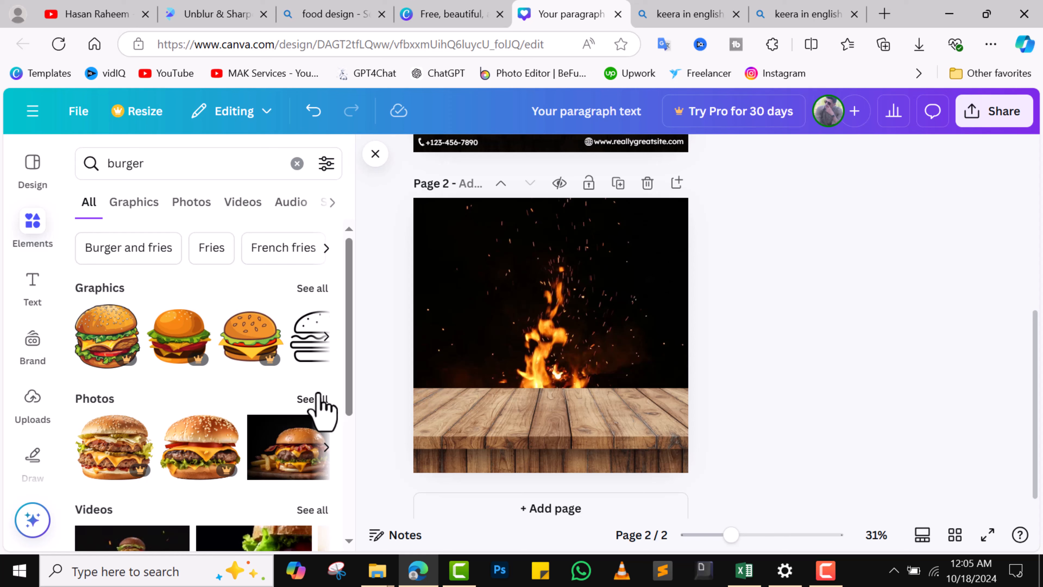
left_click(319, 395)
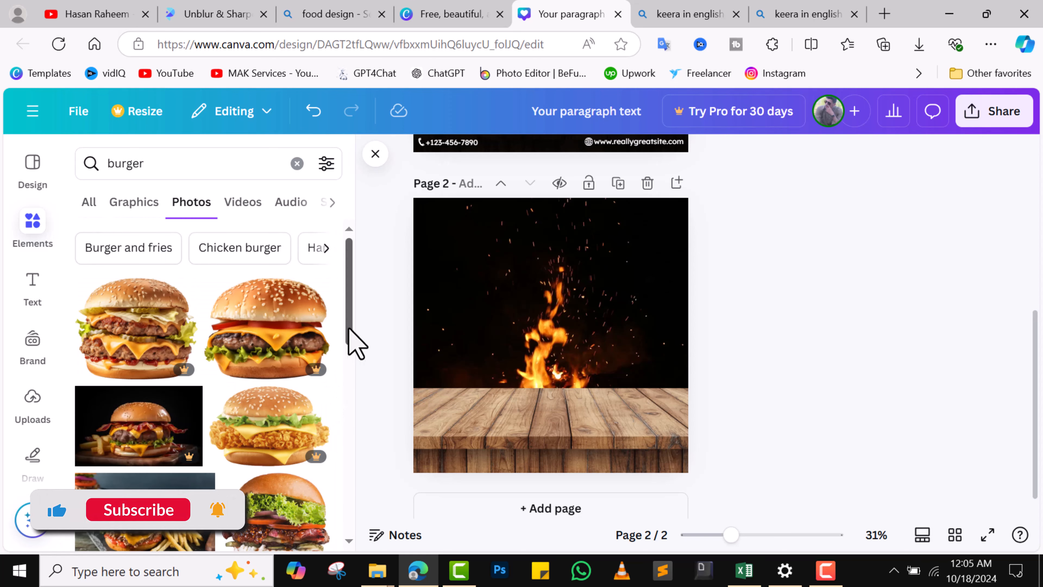
Add the cut-out burger with lettuce and white sauce, shrink it to just over half the page width and centre it on the table.
left_click_drag(349, 334, 349, 496)
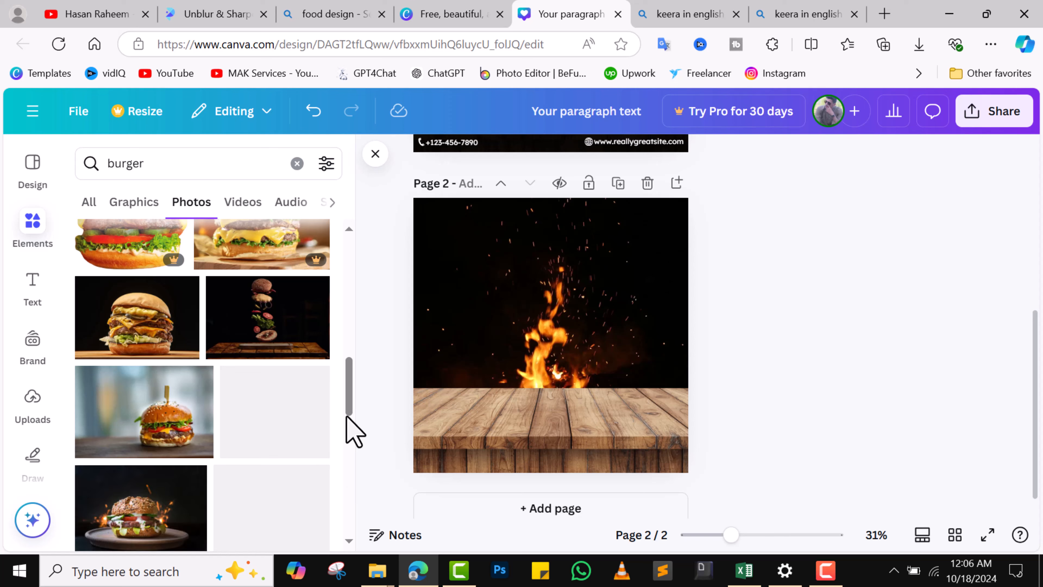
mouse_move(347, 394)
left_mouse_down()
mouse_move(349, 407)
mouse_move(348, 373)
left_mouse_up()
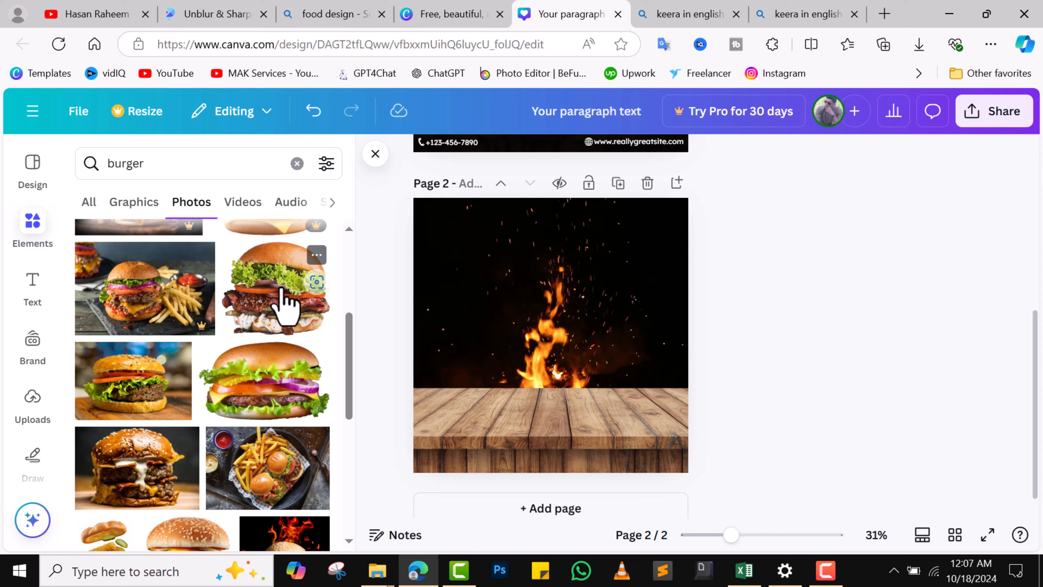
left_click(284, 302)
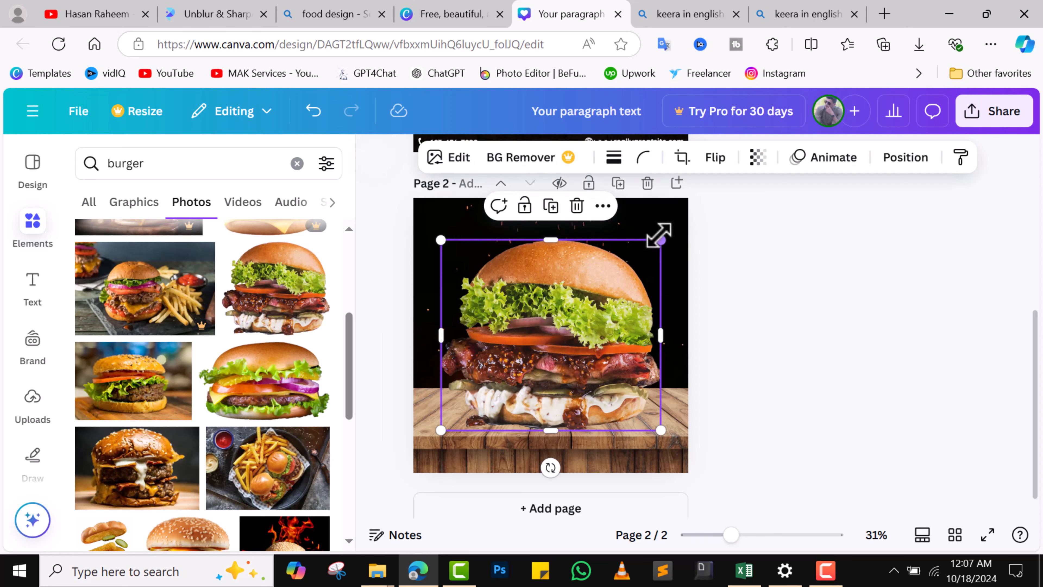
left_click_drag(659, 239, 551, 335)
left_click_drag(497, 366, 641, 297)
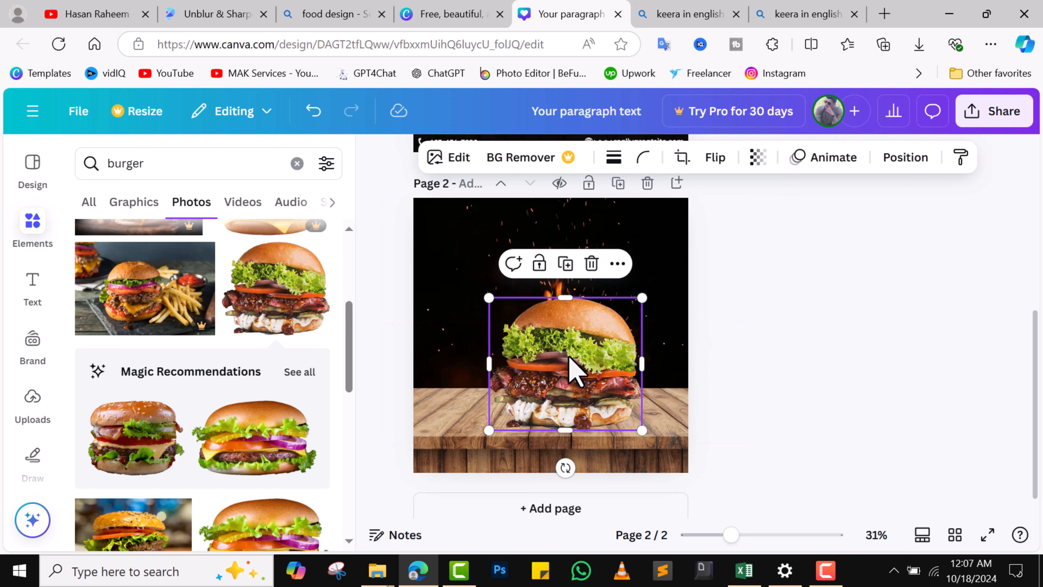
left_click_drag(573, 368, 554, 355)
left_click(713, 333)
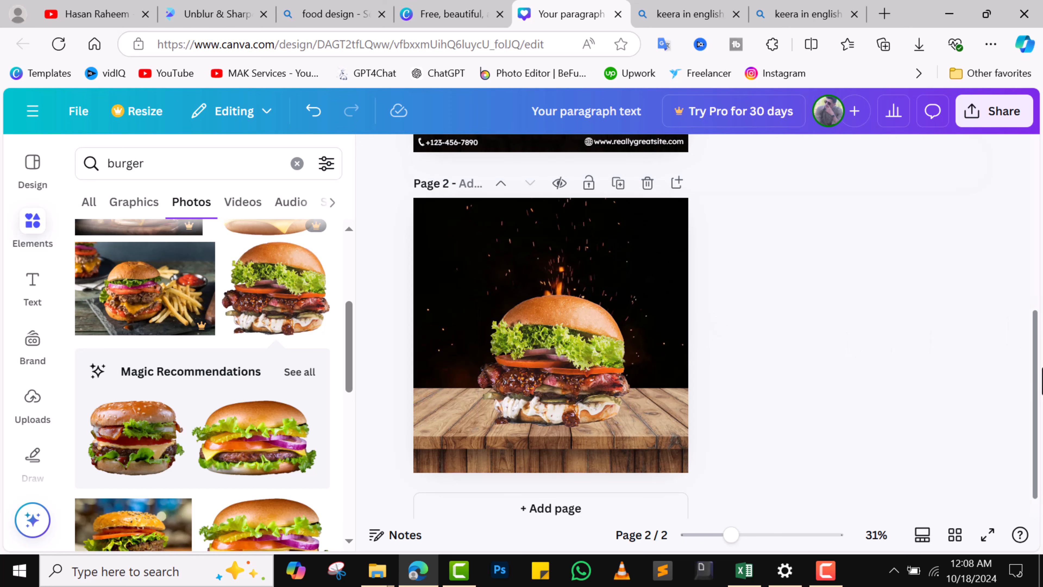
Move the fire photo on page 2 slightly upward so more of the flames rise above the burger.
left_click_drag(1040, 404, 1027, 325)
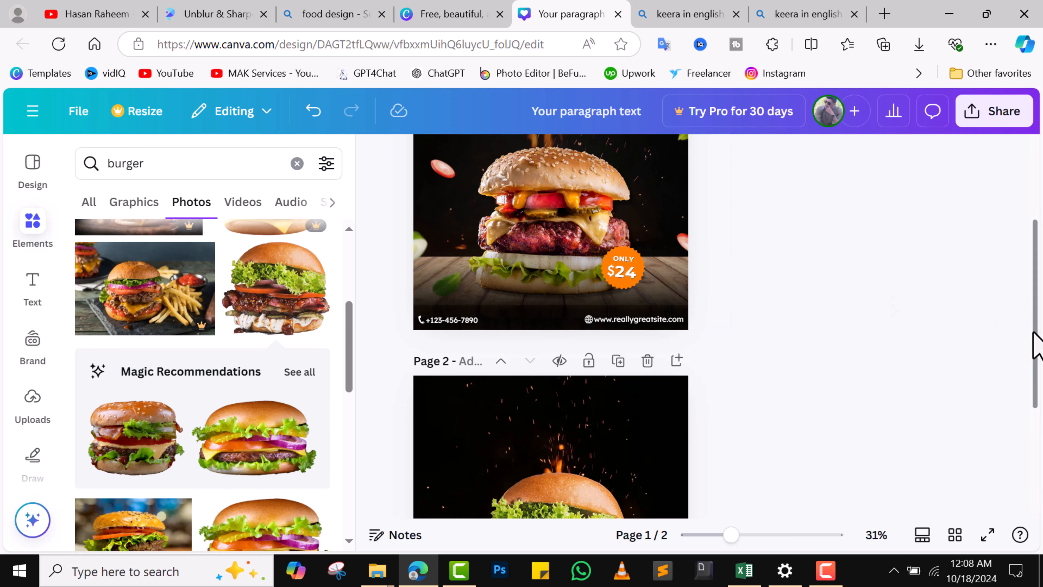
left_click_drag(1038, 345, 1036, 419)
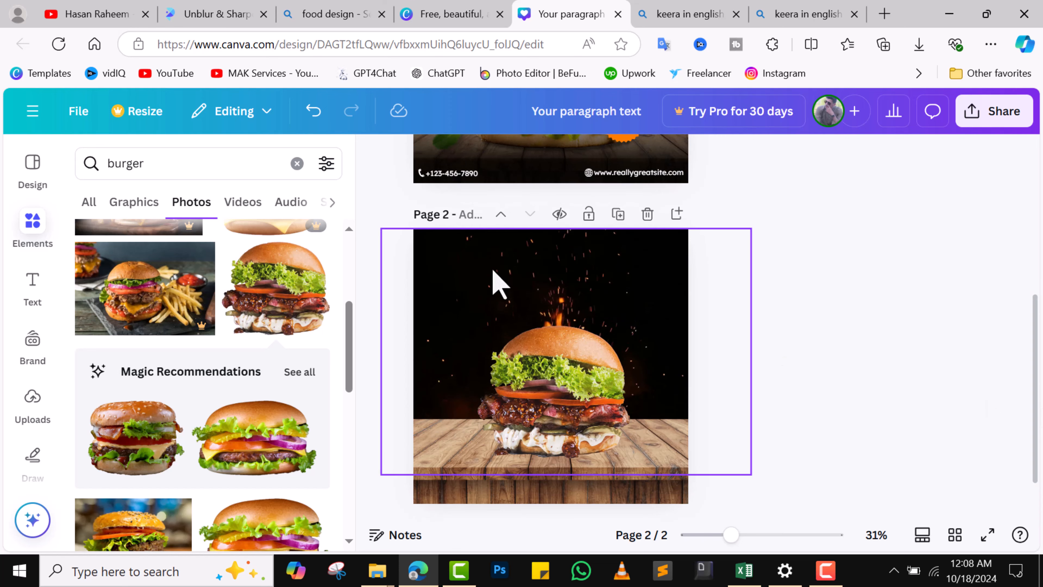
left_click(495, 280)
left_click_drag(461, 304, 459, 271)
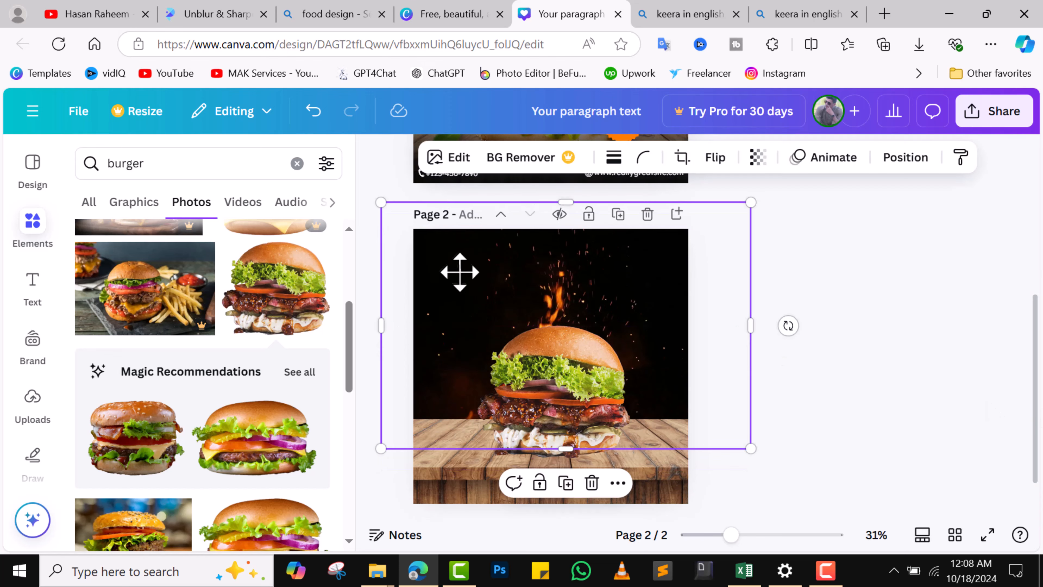
left_click(870, 313)
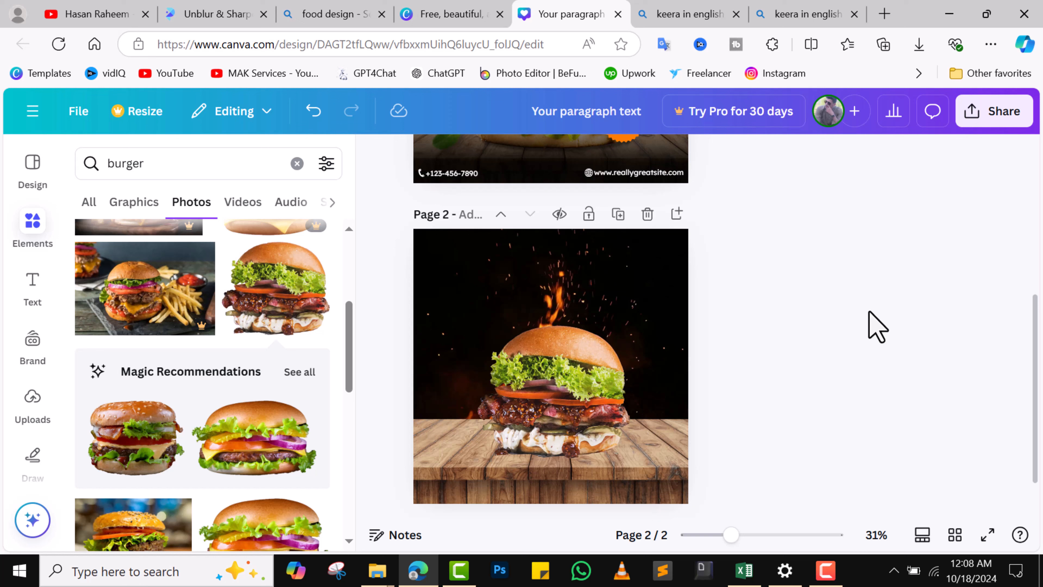
Search the elements for "tomato" and show all graphic results.
left_click(297, 163)
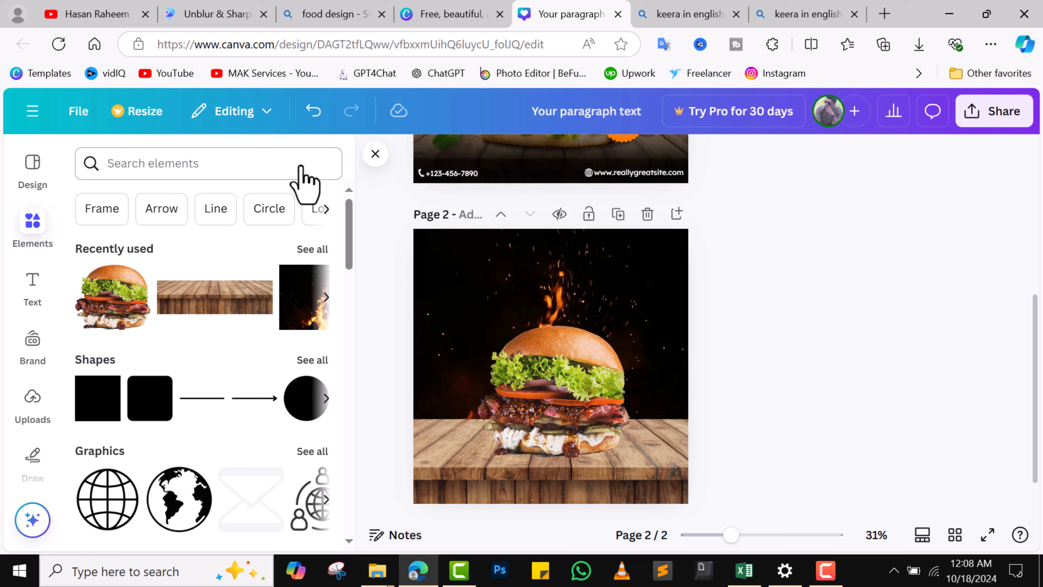
left_click(235, 165)
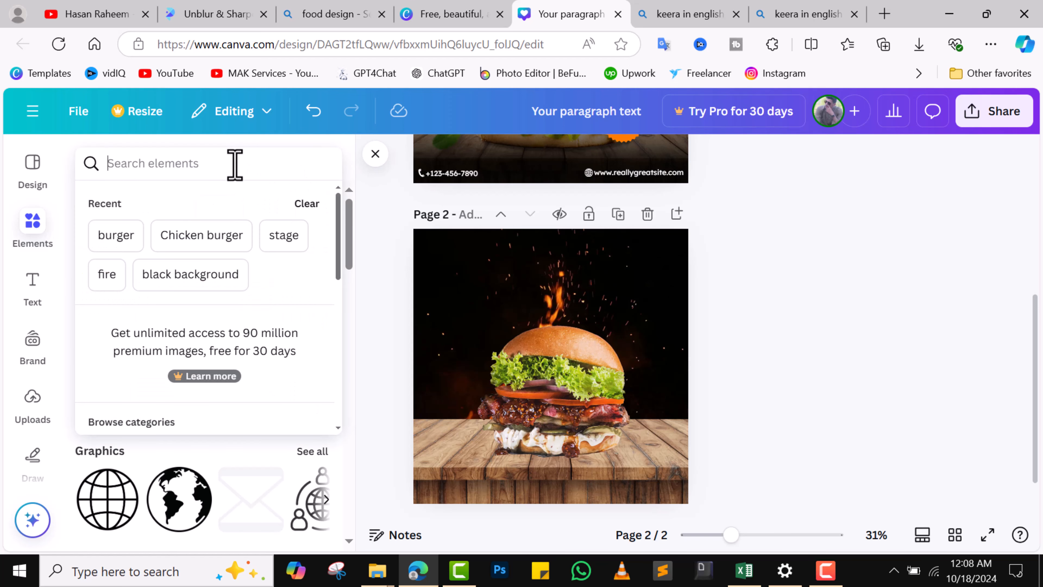
type("tomato")
key("Return")
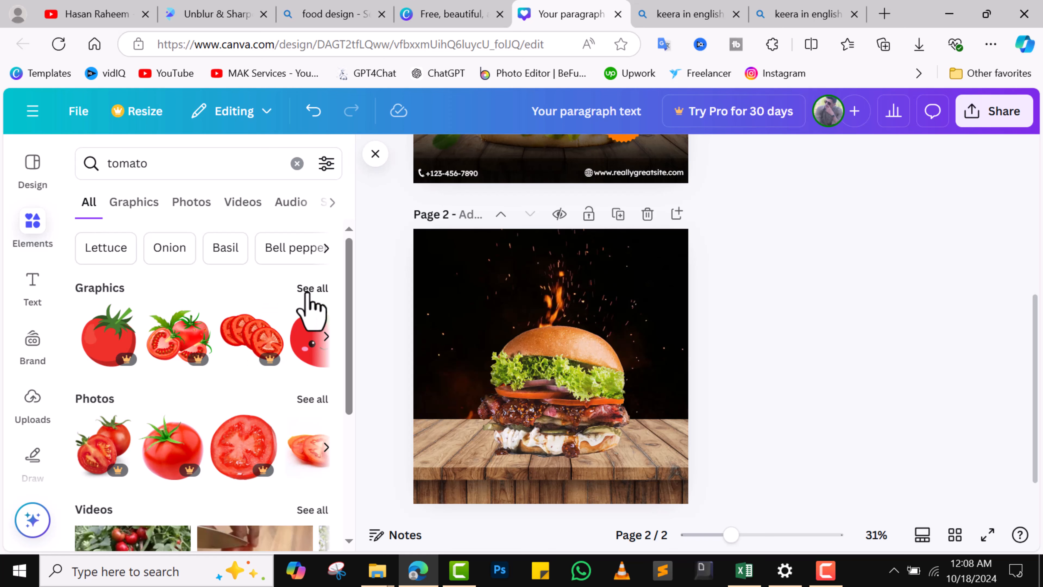
left_click(311, 289)
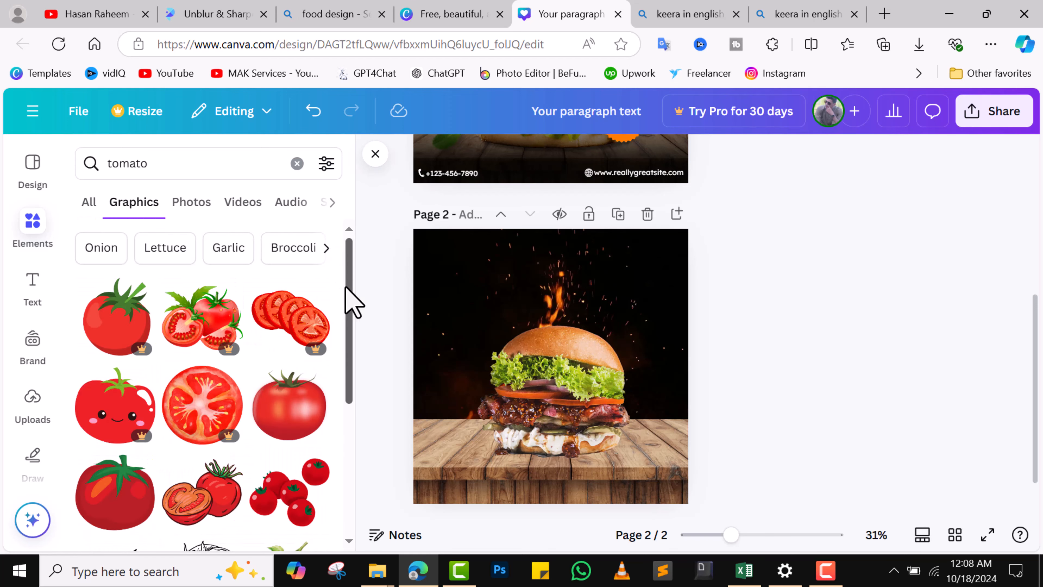
Add the tilted pale-red tomato slice graphic to page 2 and shrink it to about one-seventh of the page width.
left_click_drag(346, 289, 340, 460)
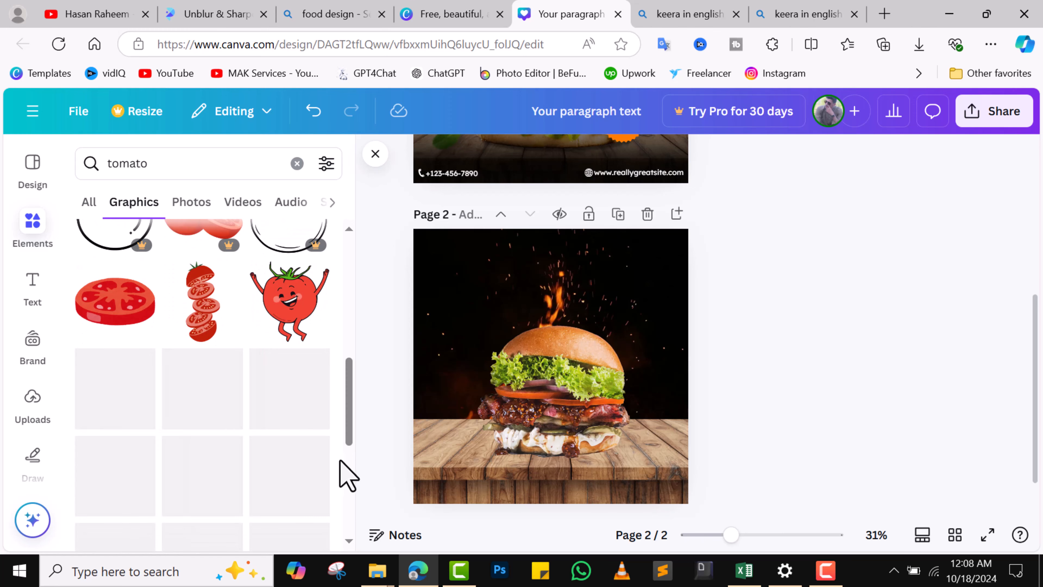
left_click_drag(354, 419, 355, 442)
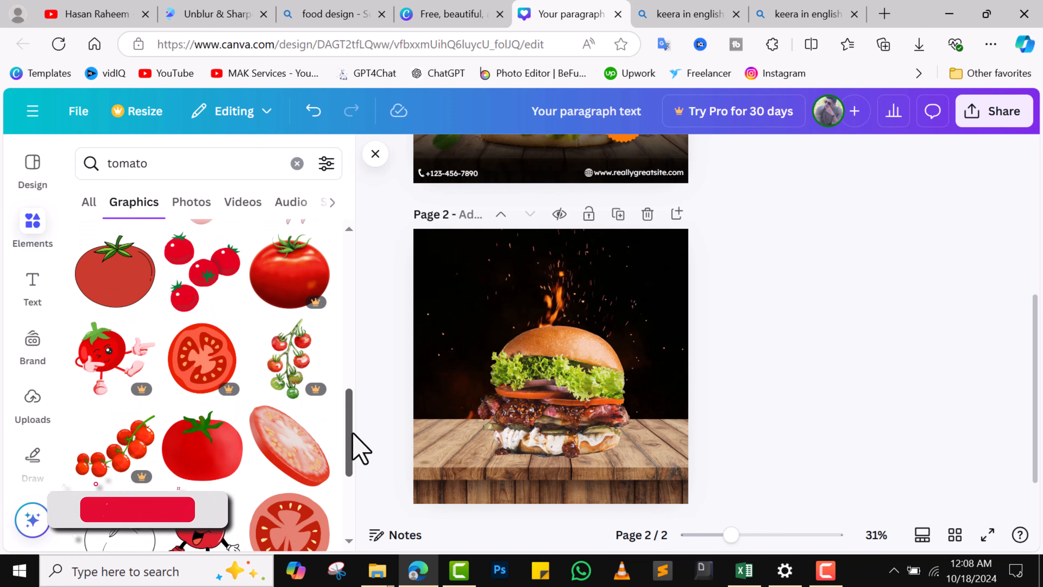
left_click(294, 460)
left_click_drag(661, 476, 482, 297)
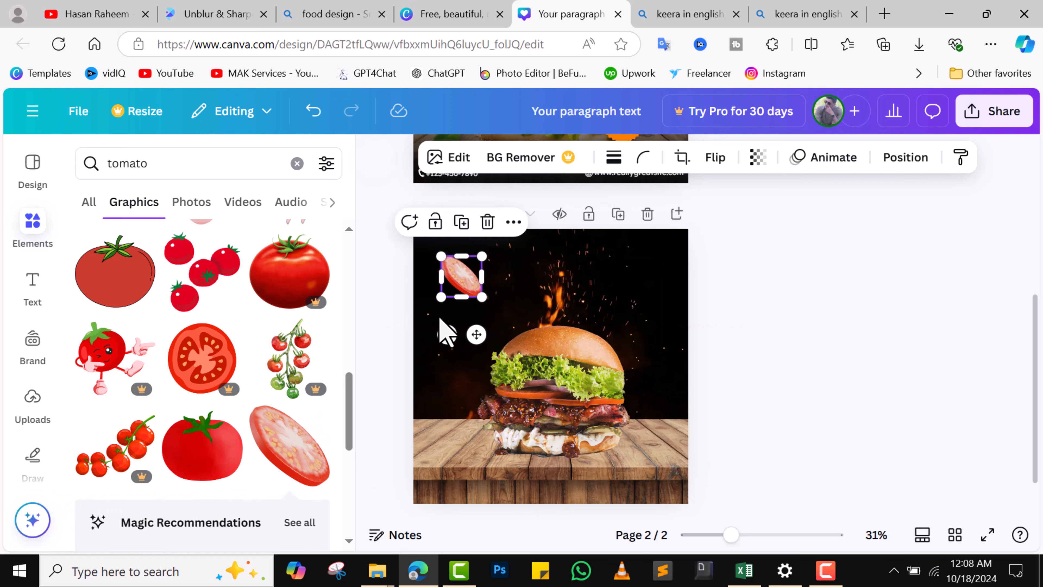
Place one small tomato slice beside the flames near the page's left edge and a copy partly off the right edge beside the burger.
left_click_drag(476, 334, 661, 402)
left_click(439, 280)
left_click_drag(1035, 386, 1037, 311)
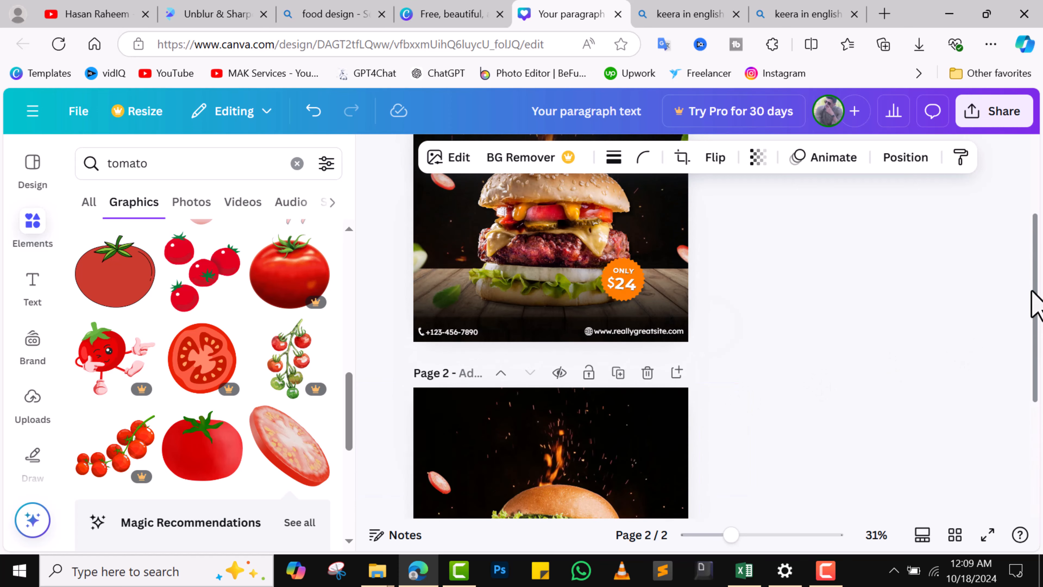
scroll(1036, 313, "down", 1)
left_click_drag(1035, 350, 1038, 384)
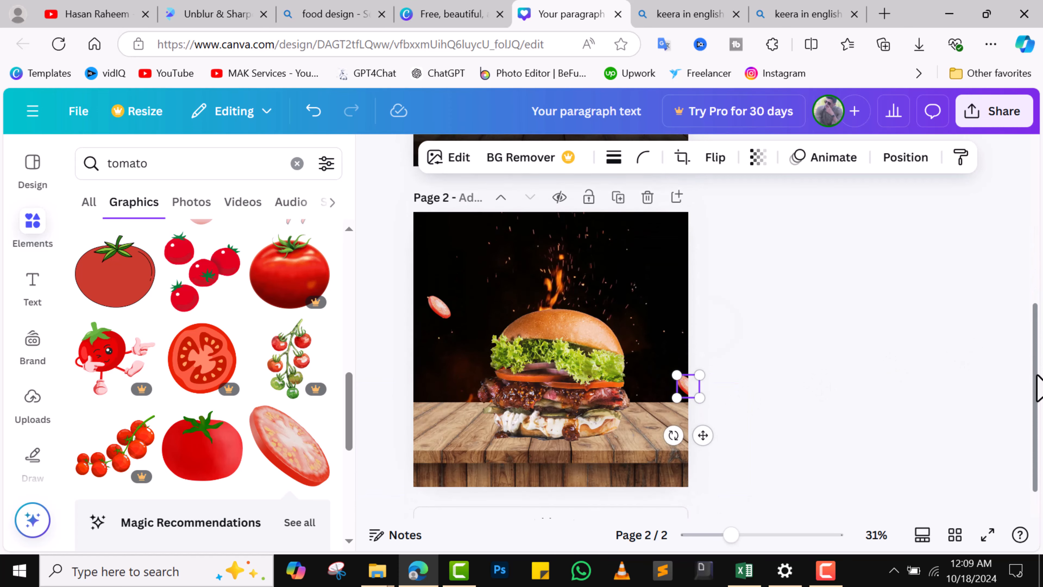
left_click(663, 295)
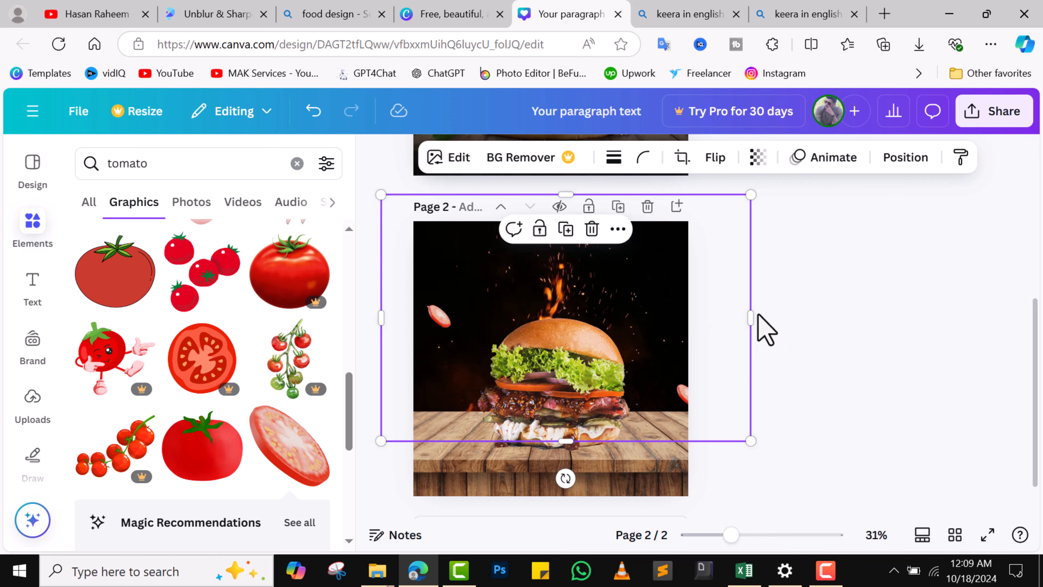
Search the elements for "cucumber" and show the photo results.
left_click(297, 163)
left_click(221, 163)
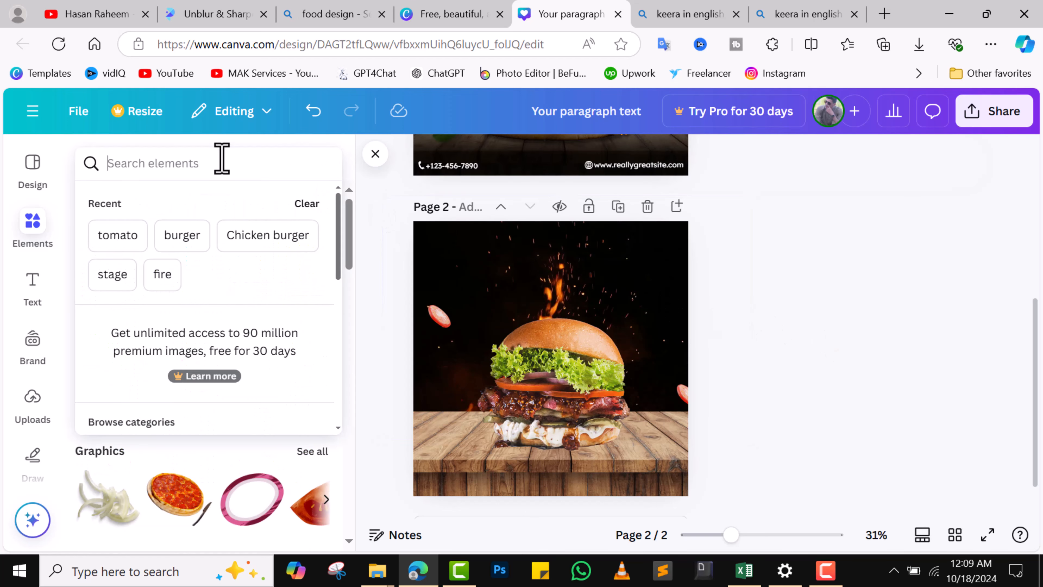
type("cum")
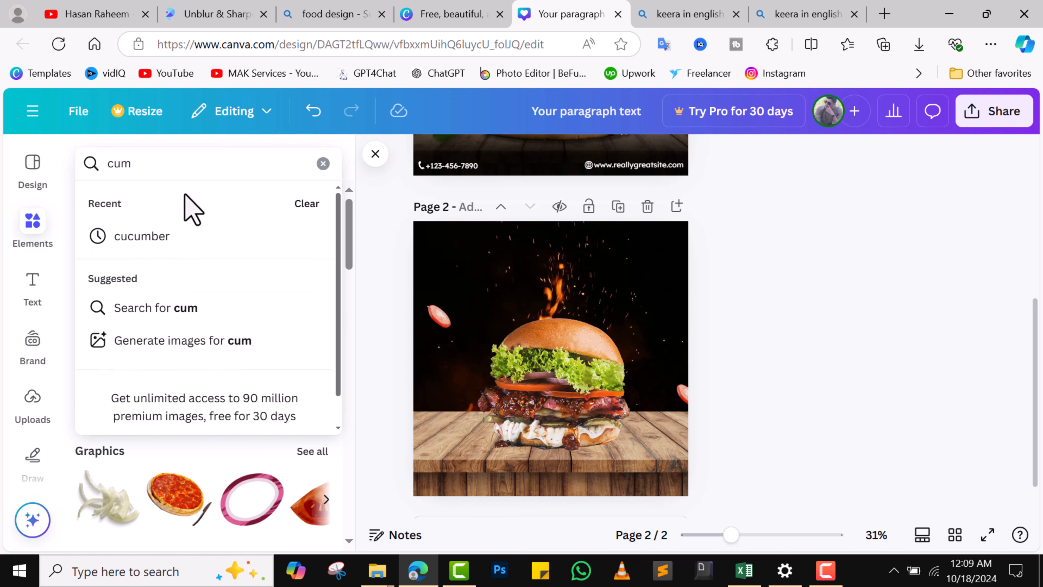
left_click(159, 242)
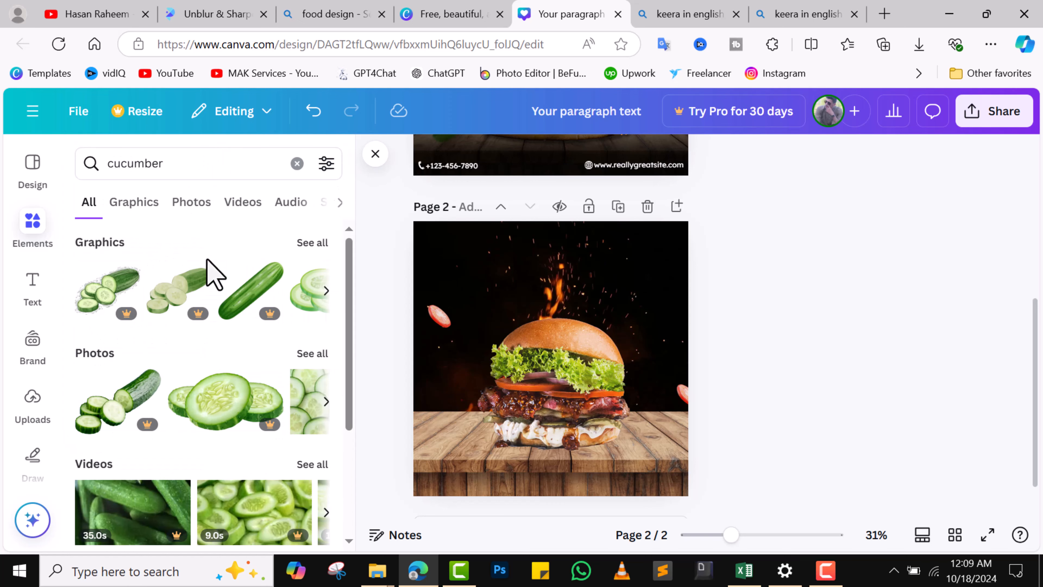
left_click(315, 250)
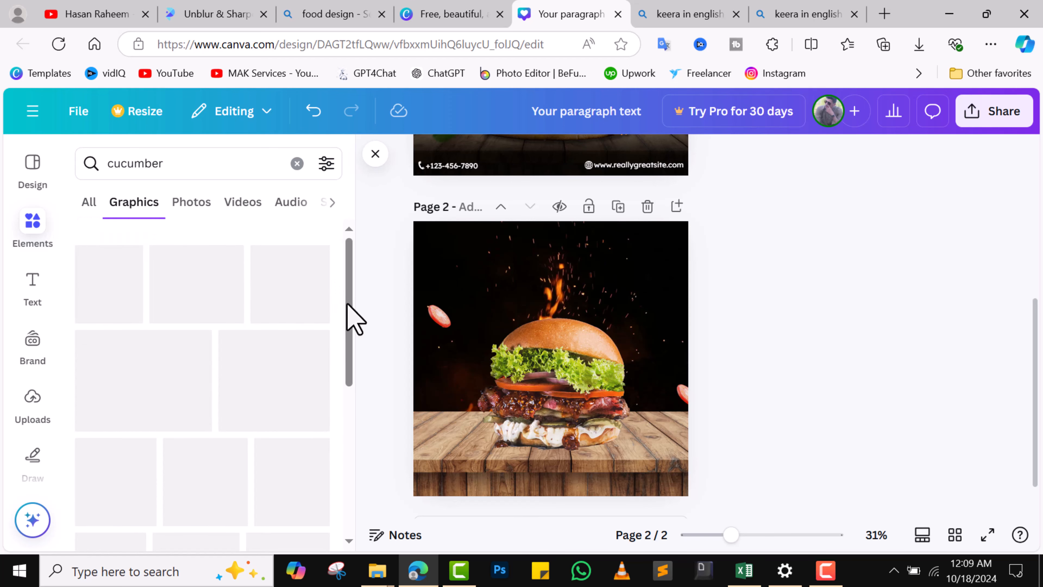
scroll(349, 341, "down", 6)
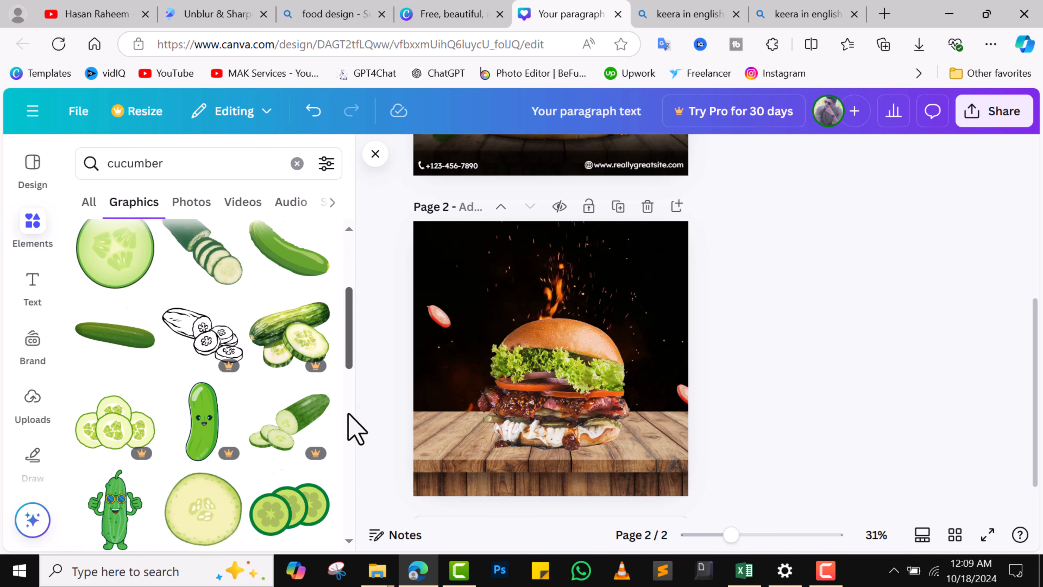
left_click(191, 203)
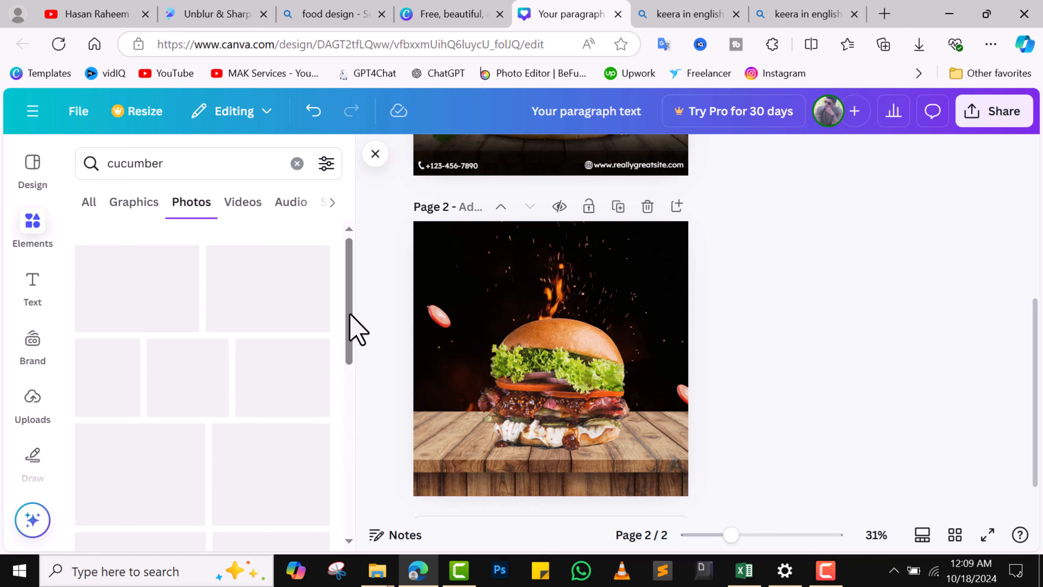
Add the photo of three cut cucumber pieces, shrink and rotate it, and move it mostly off page 2's left edge beside the burger.
scroll(355, 341, "down", 3)
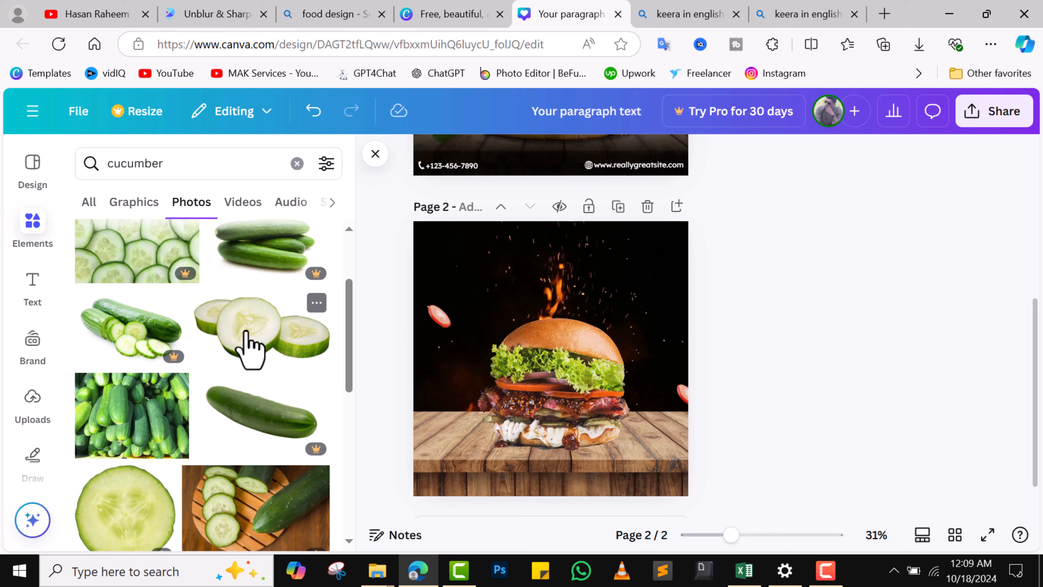
left_click(251, 346)
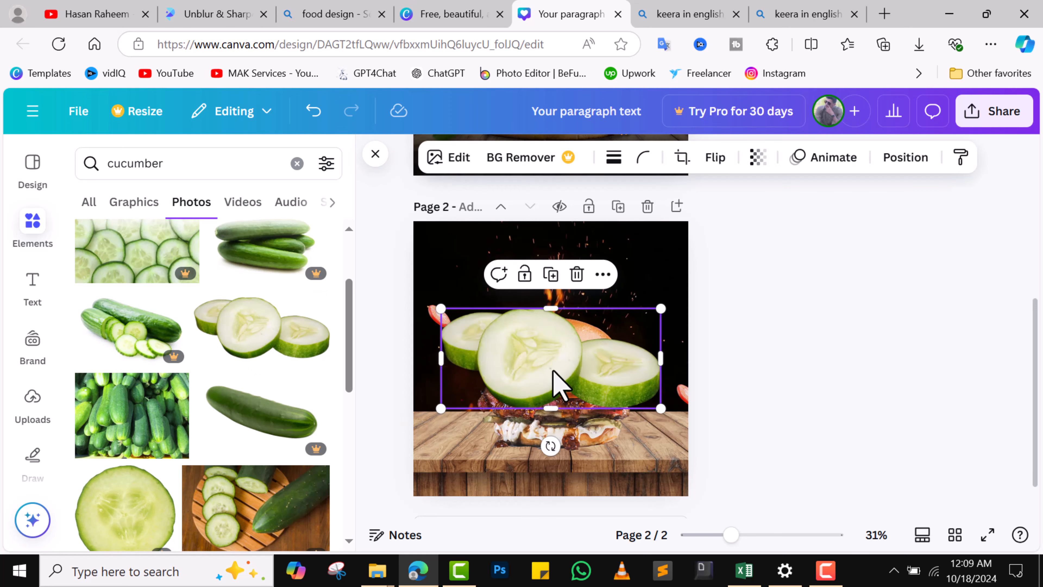
left_click_drag(443, 408, 522, 354)
left_click_drag(633, 412, 370, 453)
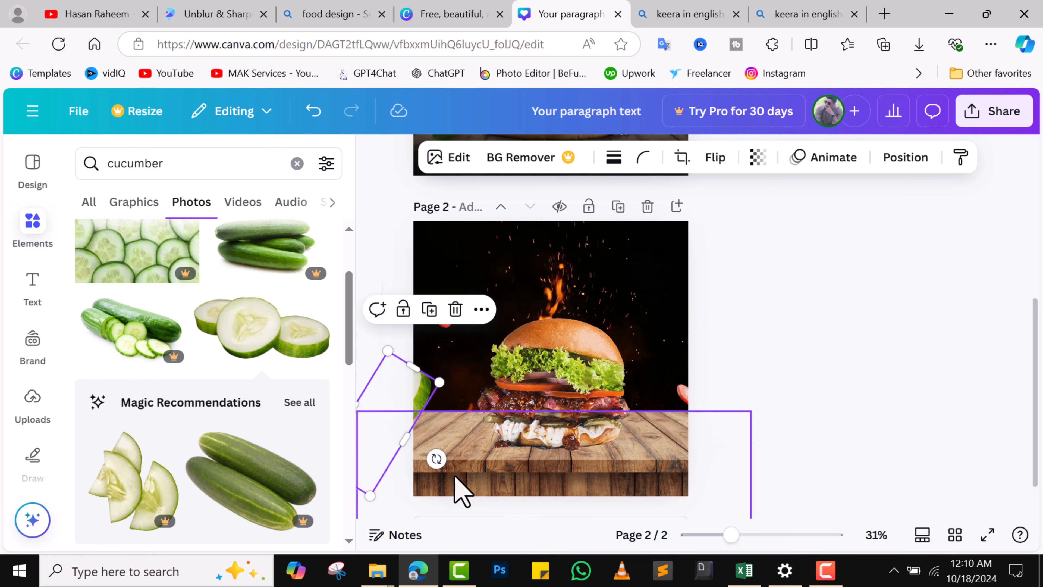
left_click_drag(443, 449, 378, 396)
left_click(815, 372)
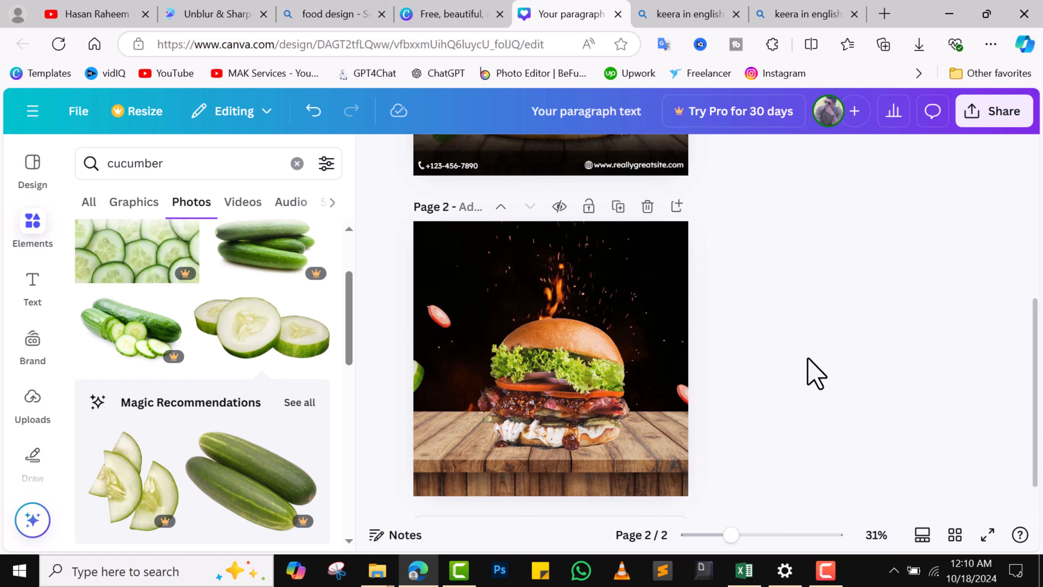
Search the elements for "leaf" and show all photo results.
left_click(283, 166)
left_click(297, 164)
left_click(219, 164)
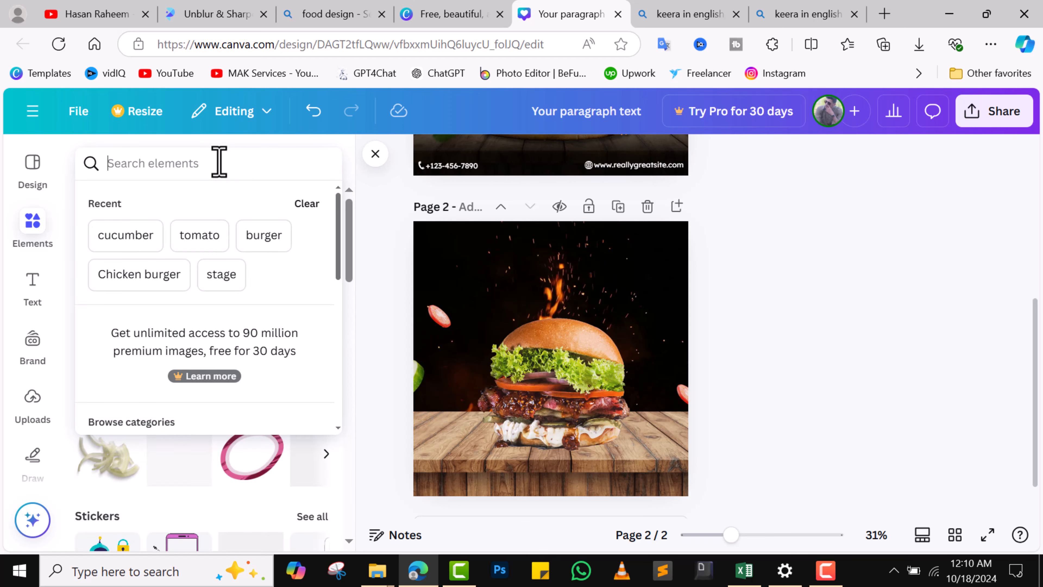
type("leaf")
key("Return")
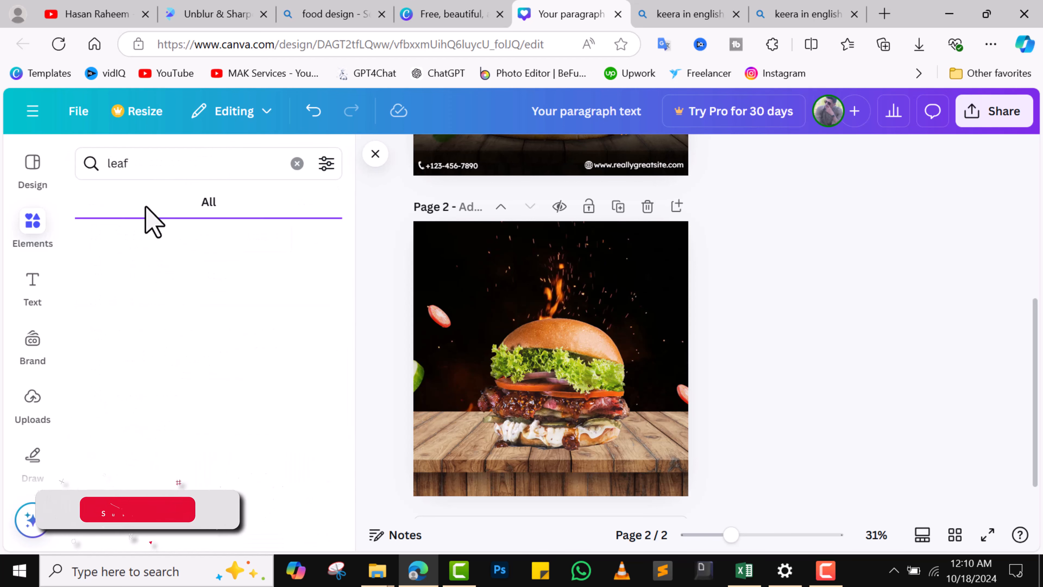
scroll(345, 325, "down", 2)
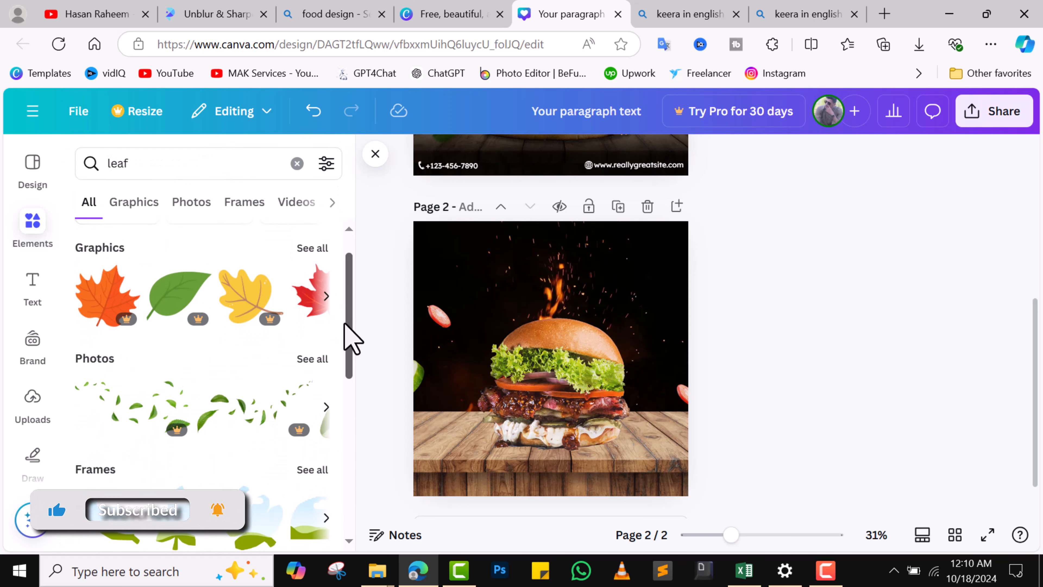
left_click(313, 322)
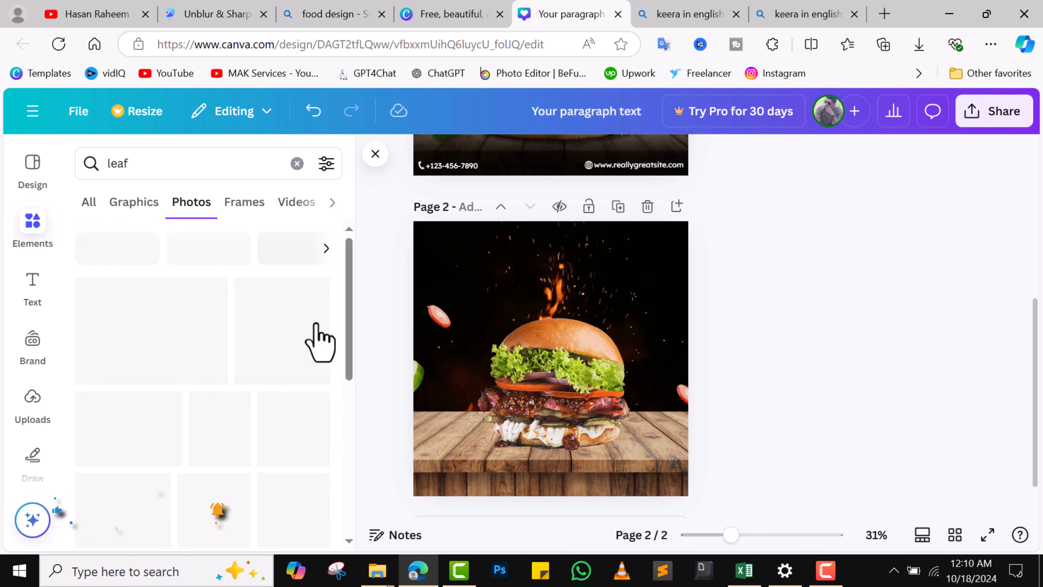
Add the single green leaf photo, shrink and rotate it, and place it on the table to the left of the burger.
left_click_drag(349, 315, 352, 353)
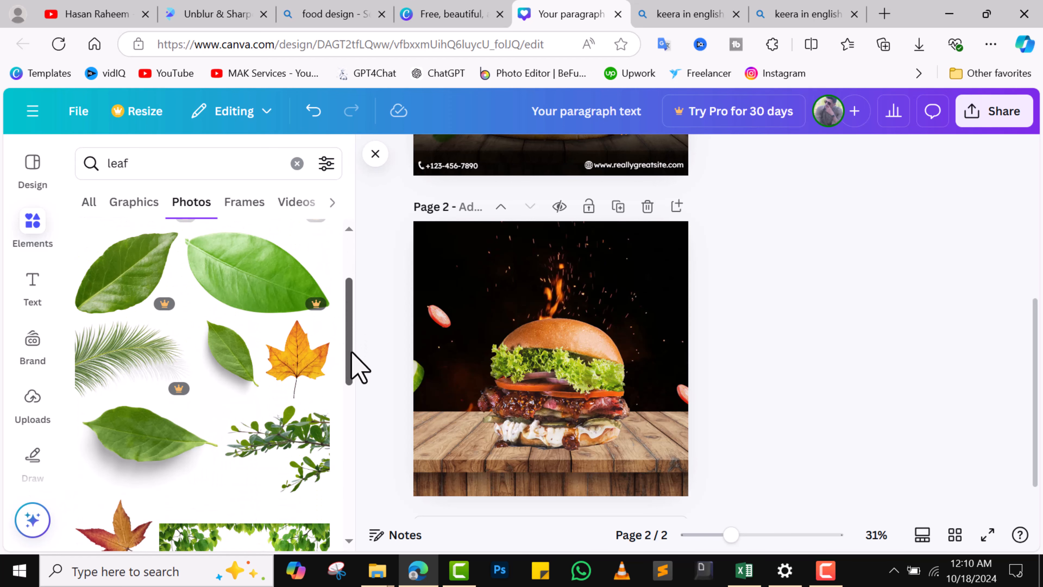
left_click(232, 391)
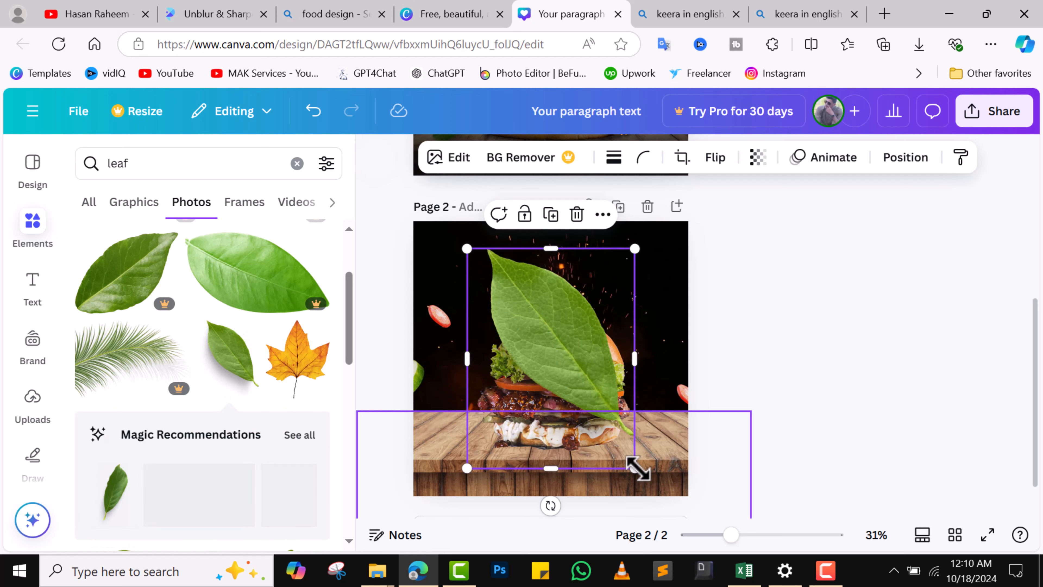
left_click_drag(637, 468, 520, 318)
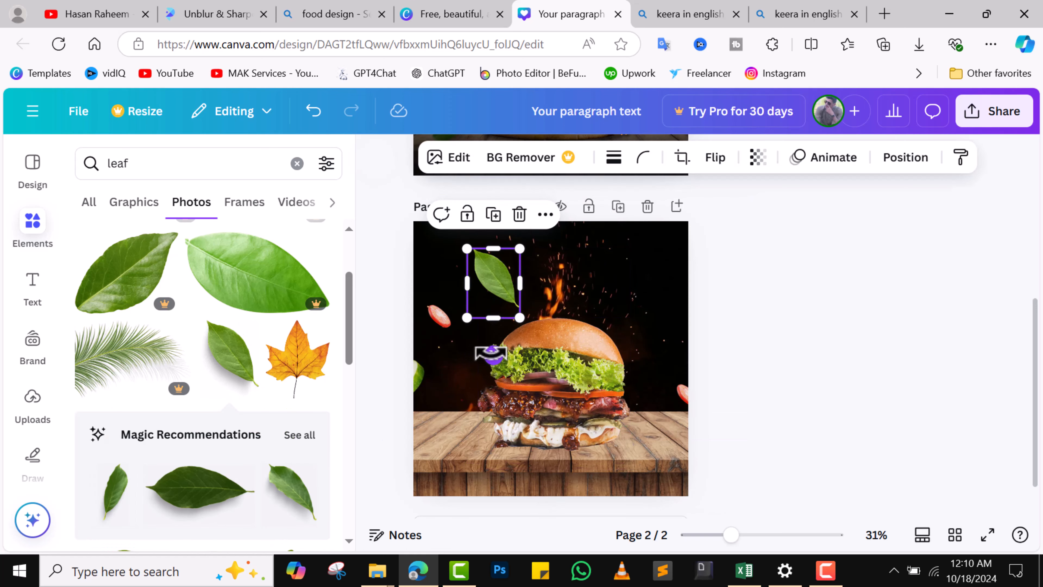
left_click_drag(525, 360, 554, 264)
left_click_drag(493, 283, 453, 426)
left_click_drag(472, 493, 447, 413)
left_click(935, 364)
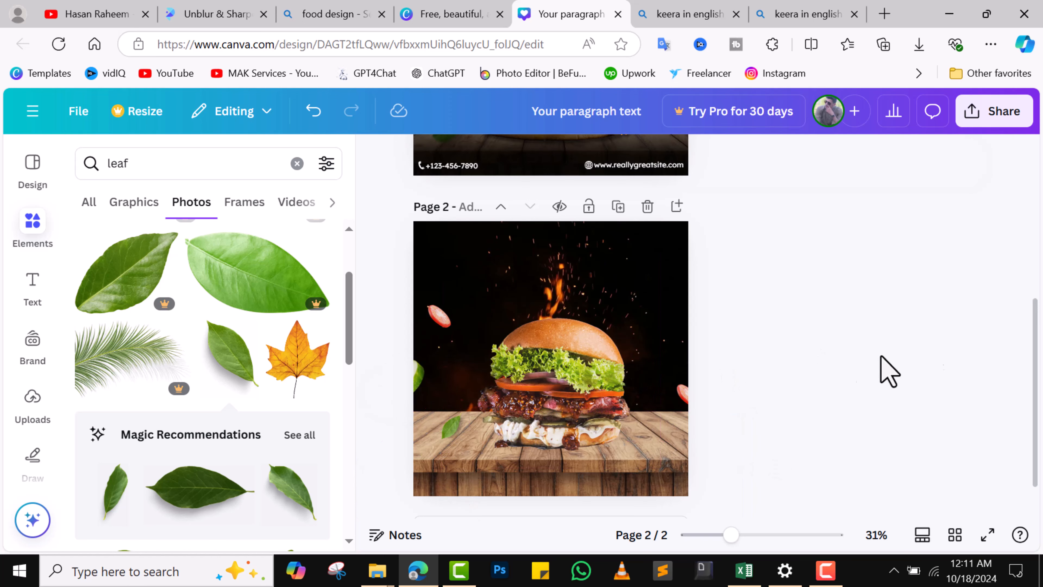
Duplicate the small leaf and place the copy partly off page 2's right edge near the upper corner.
left_click(450, 426)
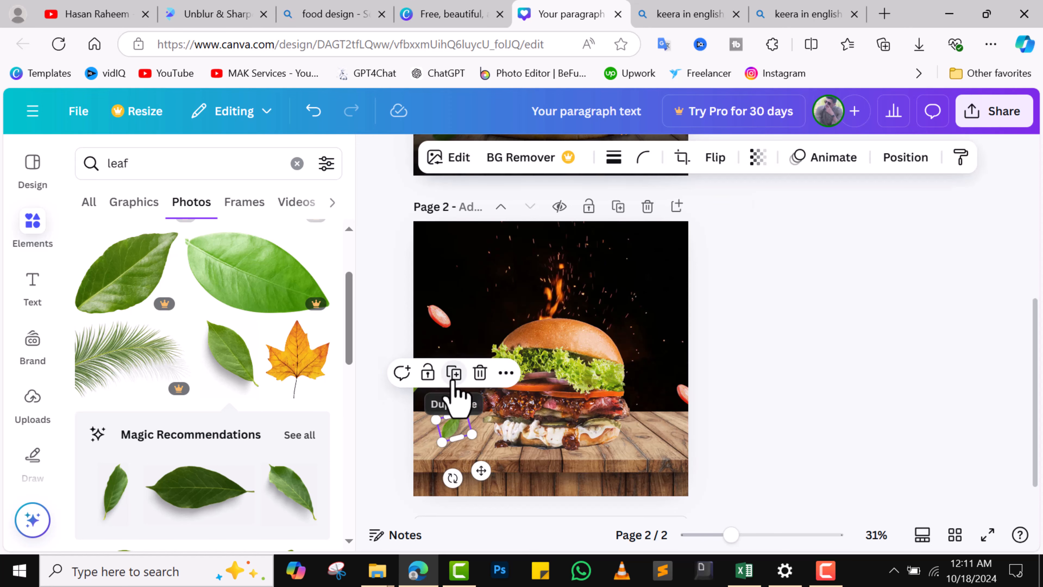
left_click_drag(452, 435, 670, 257)
left_click_drag(1035, 394, 1036, 362)
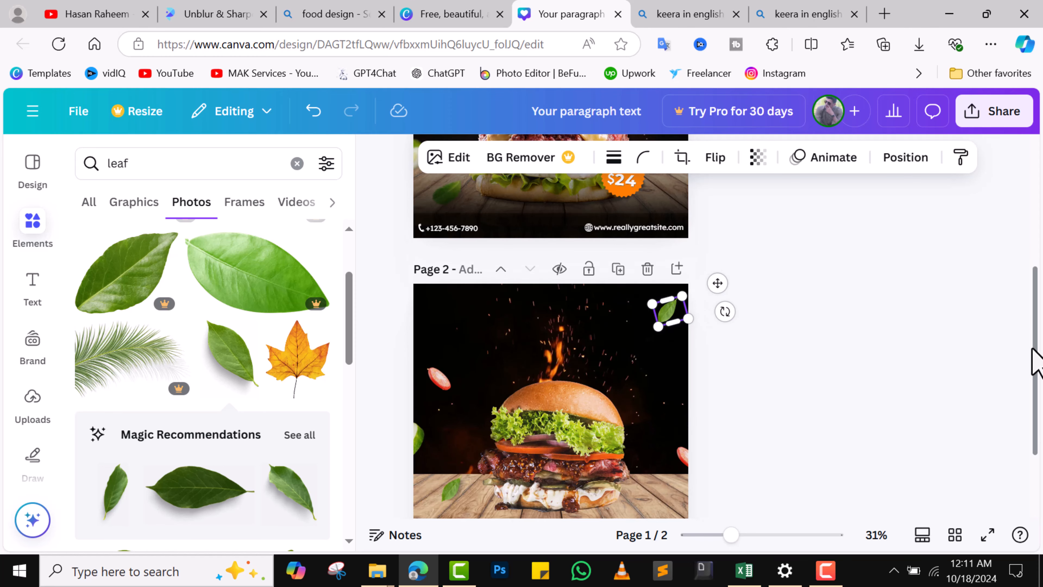
left_click_drag(681, 326, 686, 325)
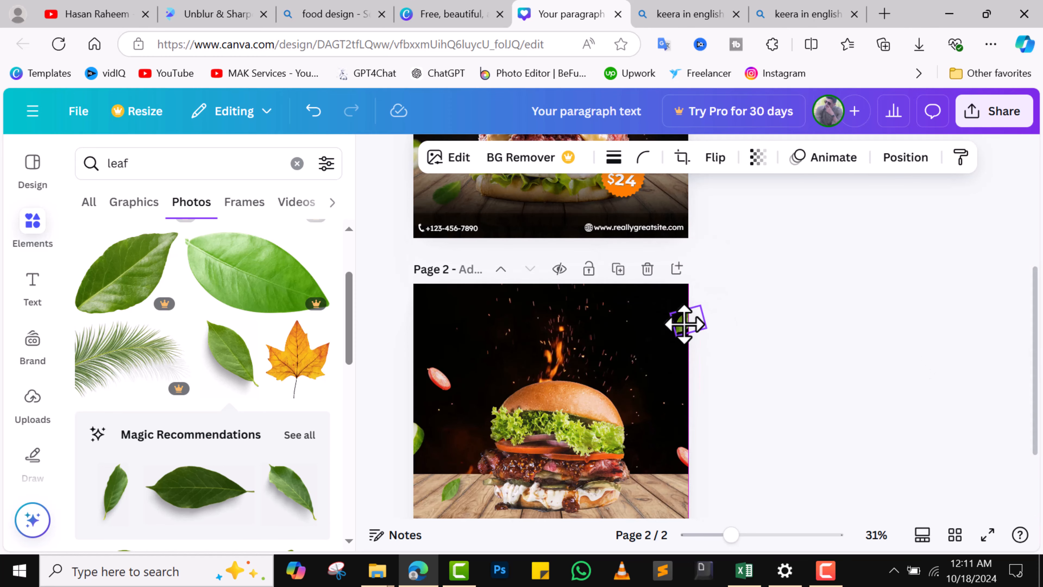
left_click(861, 362)
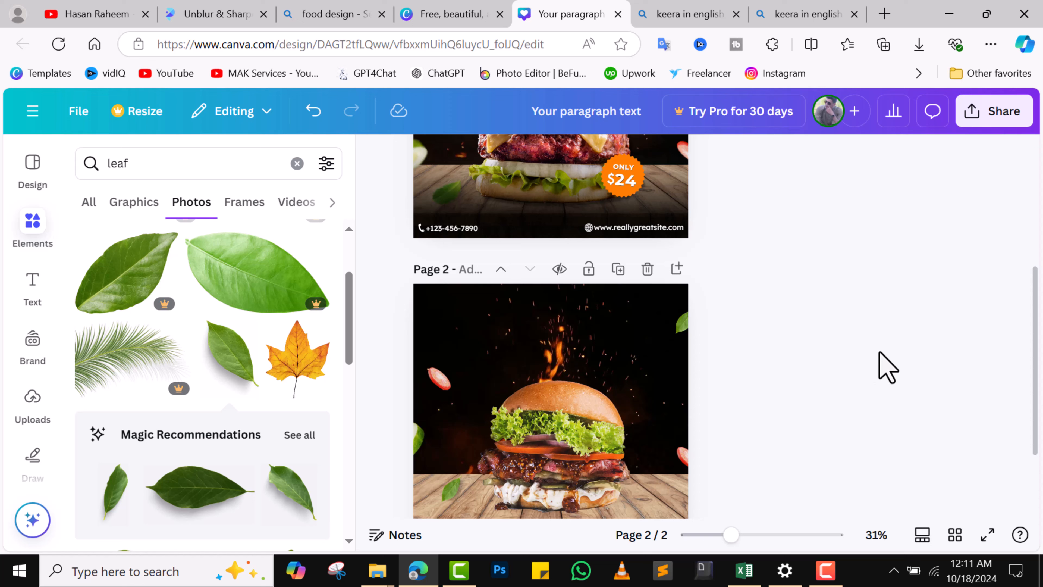
Search the elements for "shadow" and show all graphic results.
left_click_drag(1037, 380, 1039, 443)
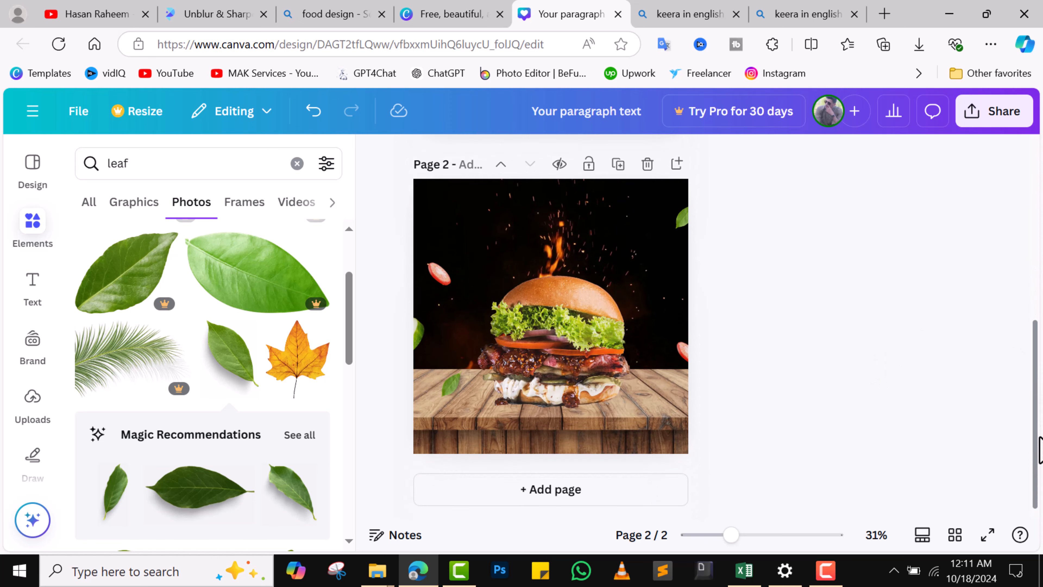
left_click(297, 164)
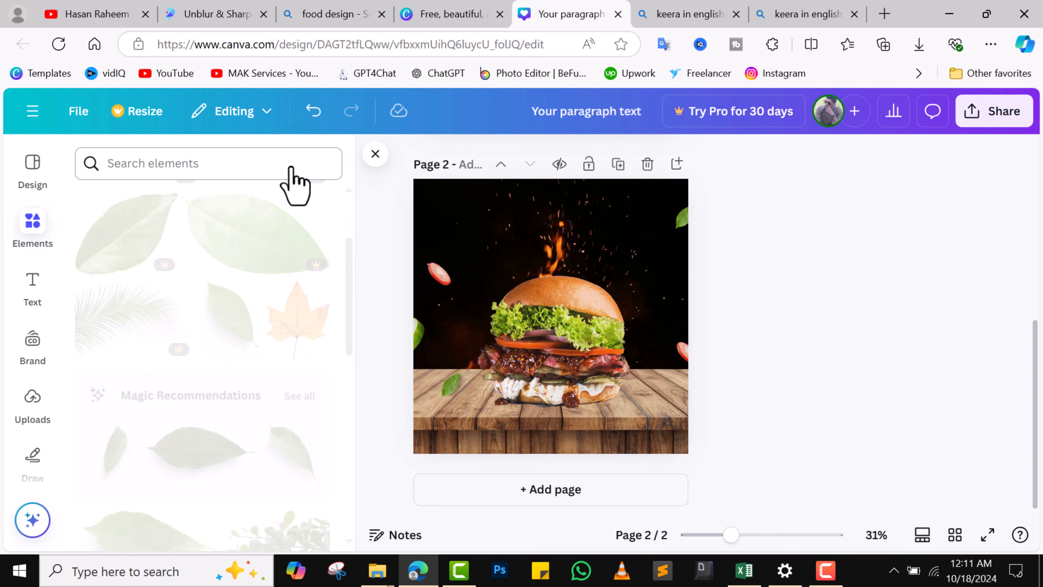
left_click(241, 170)
type("shadow")
key("Return")
left_click(309, 271)
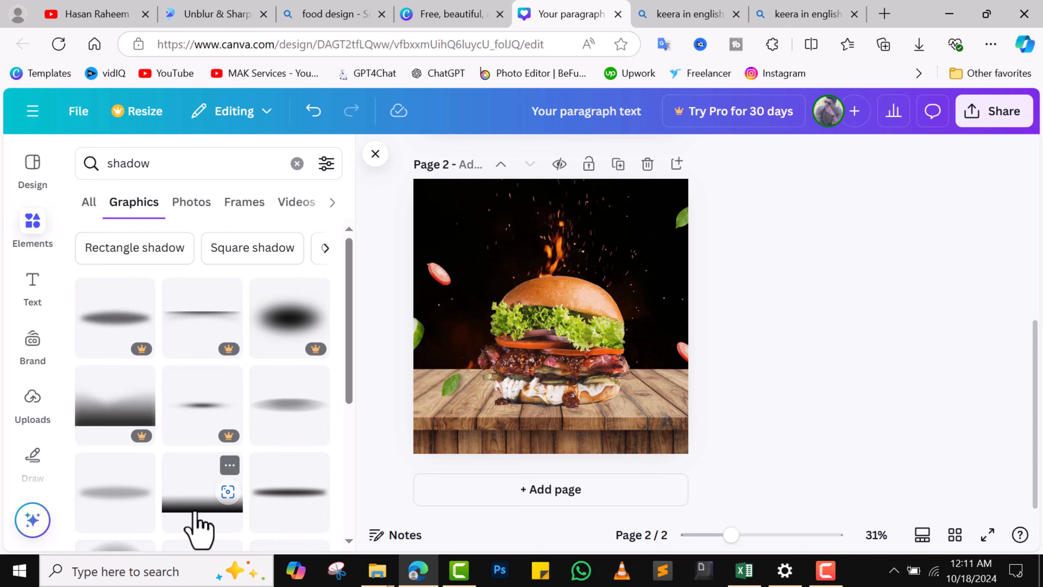
Add the black bottom-gradient shadow graphic to page 2, enlarge it beyond the page width, and place it over the lower table.
left_click(198, 530)
left_click_drag(617, 353, 601, 337)
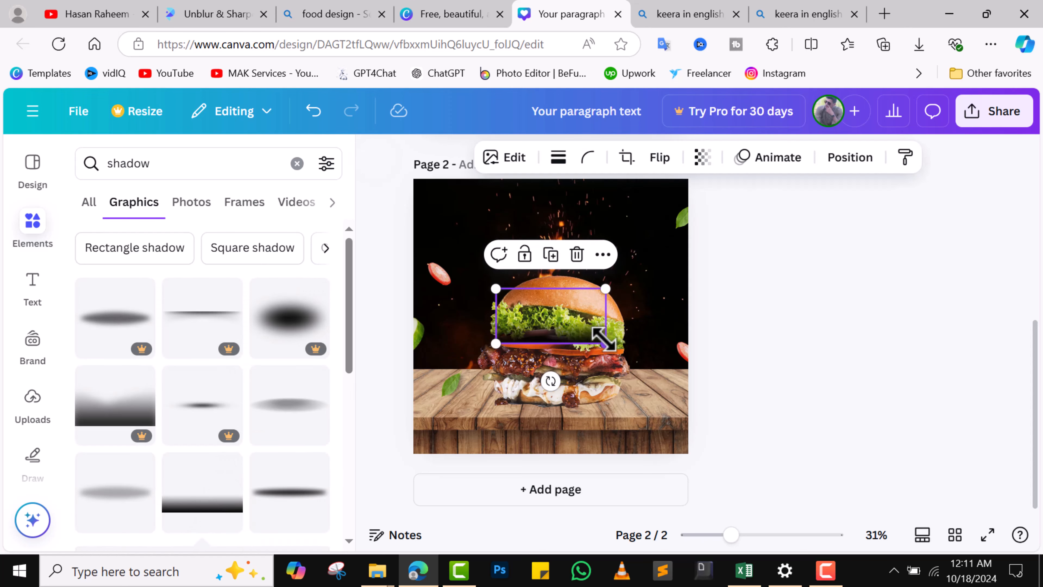
left_click_drag(661, 393, 762, 422)
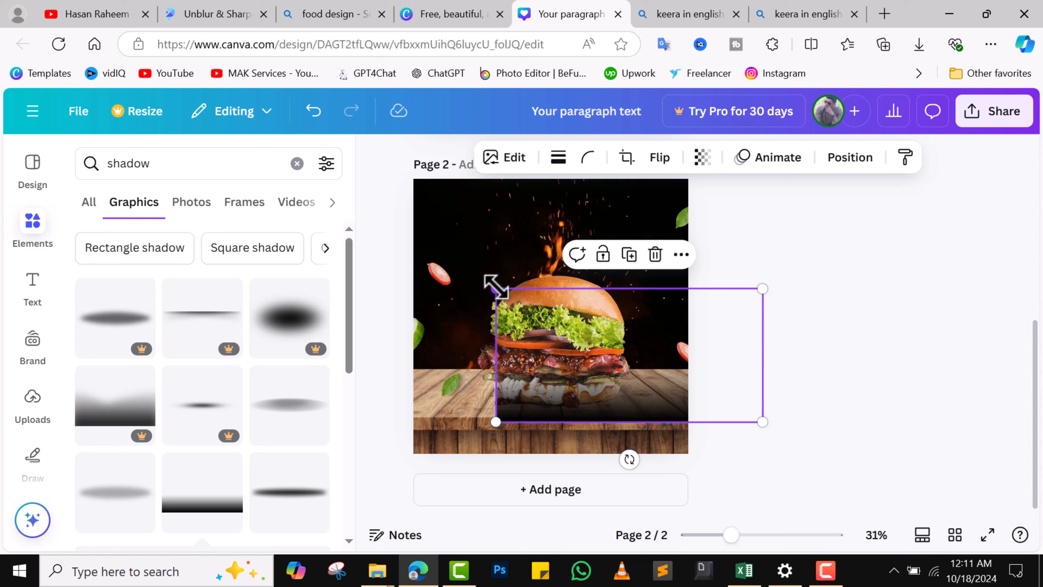
left_click_drag(493, 284, 354, 338)
left_click_drag(524, 385, 524, 410)
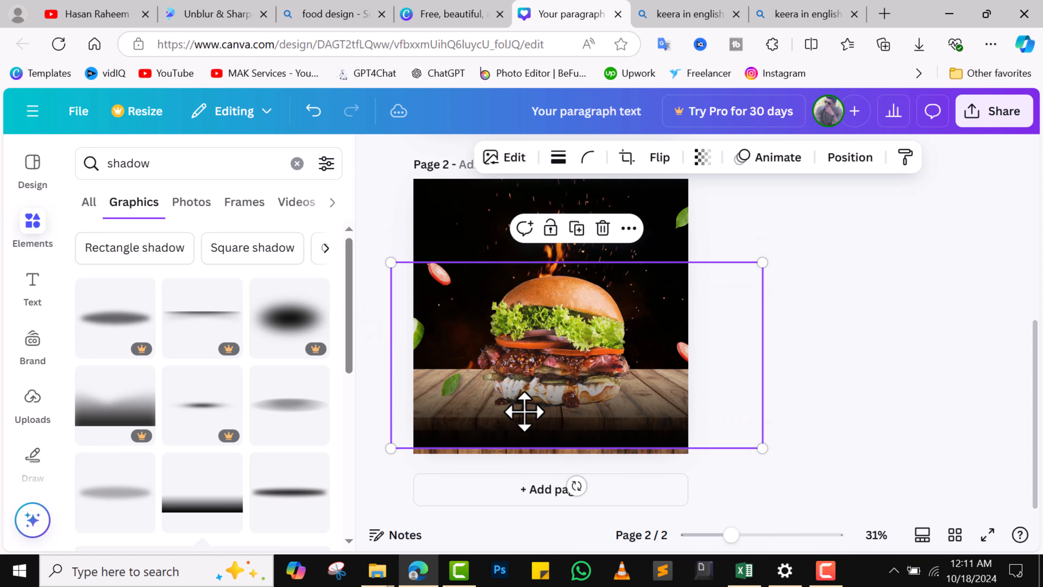
left_click(835, 421)
mouse_move(1038, 417)
left_mouse_down()
mouse_move(1018, 238)
mouse_move(1034, 414)
left_mouse_up()
Clear the element search, show all shapes, and add the Star Burst 4 shape to page 2.
left_click_drag(121, 304, 257, 245)
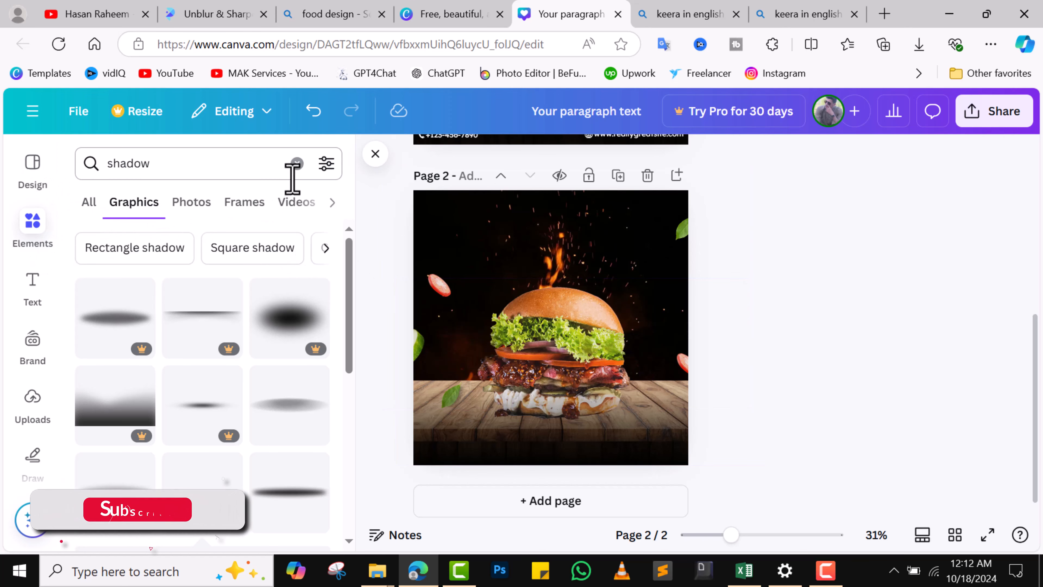
left_click(297, 163)
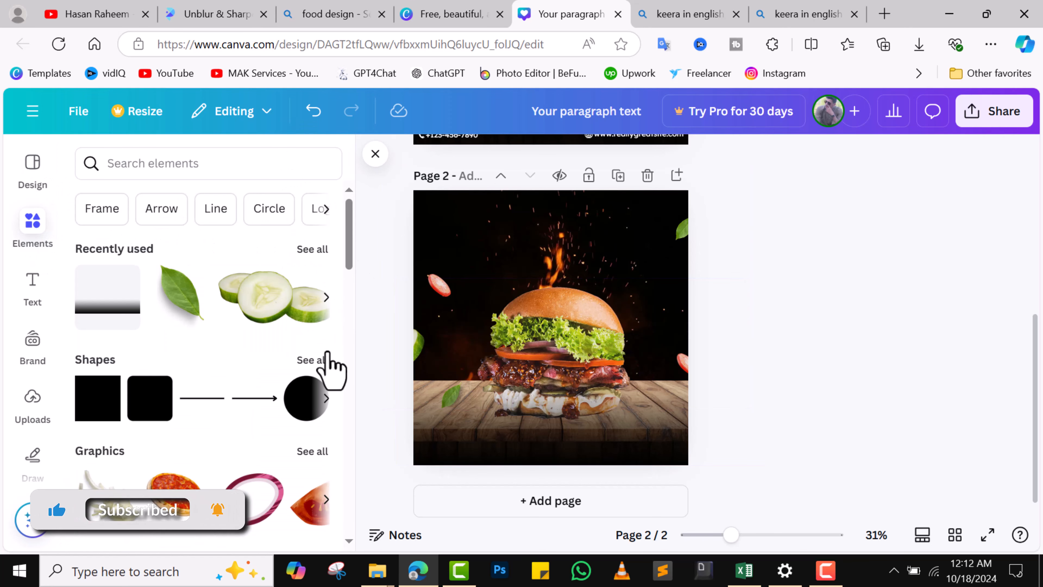
left_click(326, 359)
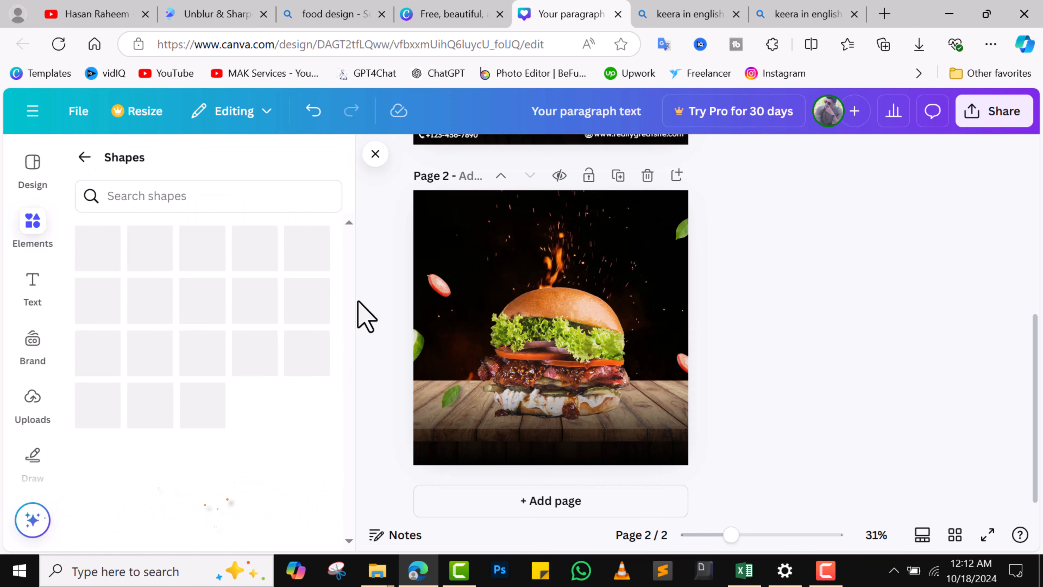
left_click_drag(349, 287, 347, 408)
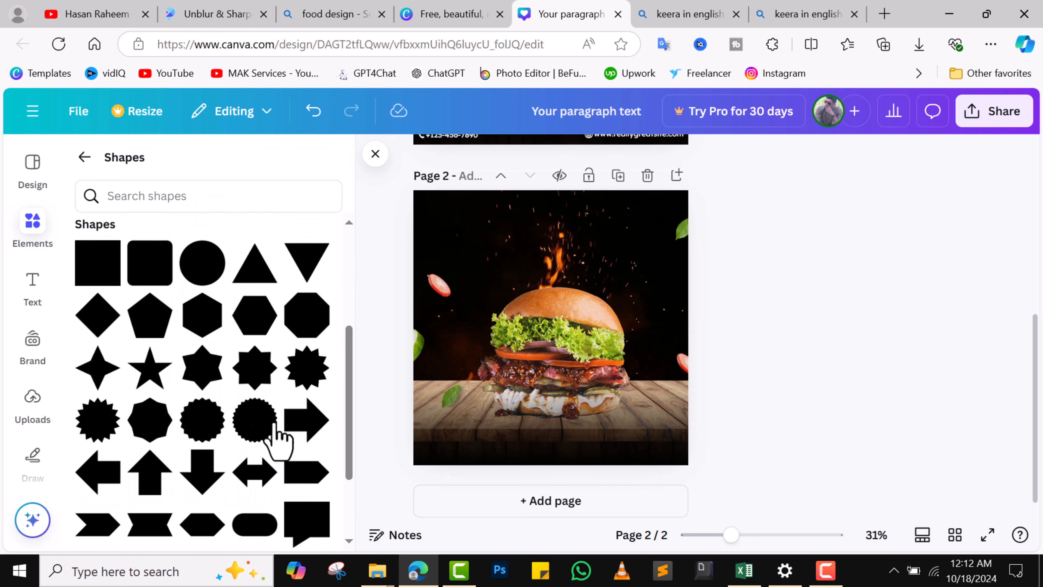
mouse_move(263, 433)
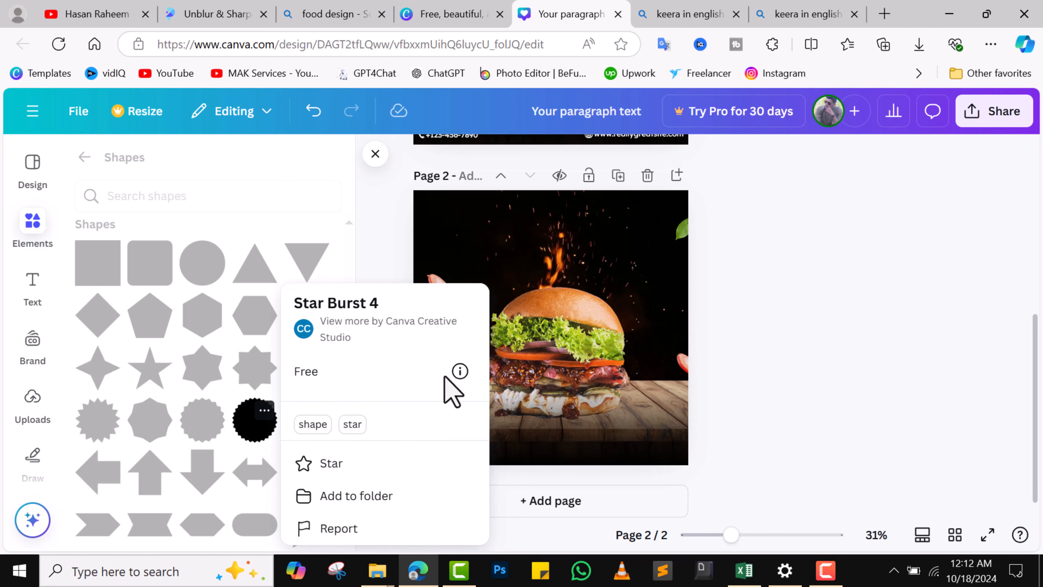
left_click_drag(592, 368, 561, 323)
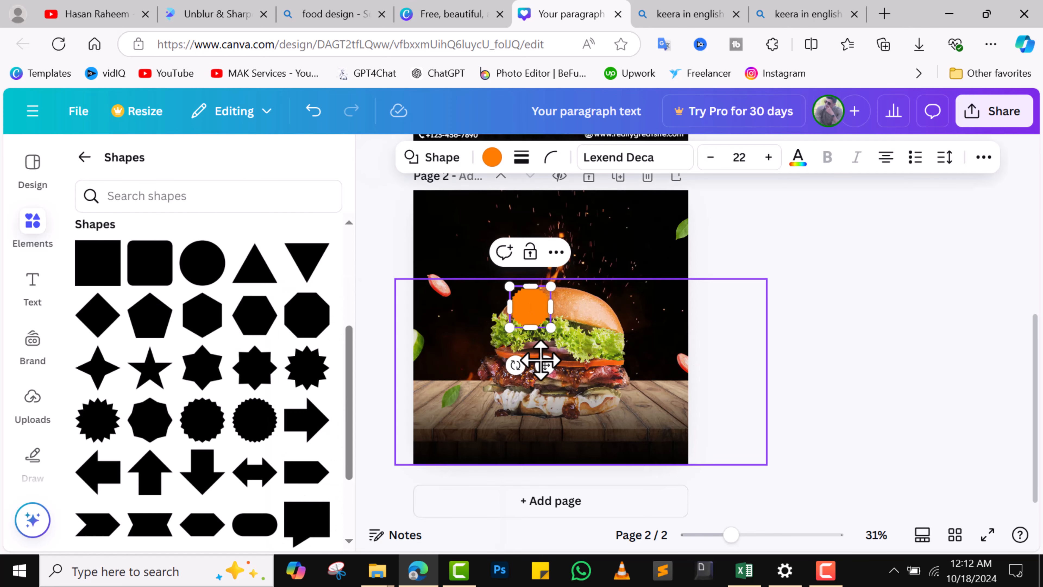
Move the orange starburst onto the table at the burger's lower right, tilt it slightly and enlarge it.
left_click_drag(541, 361, 613, 457)
scroll(641, 421, "up", 1)
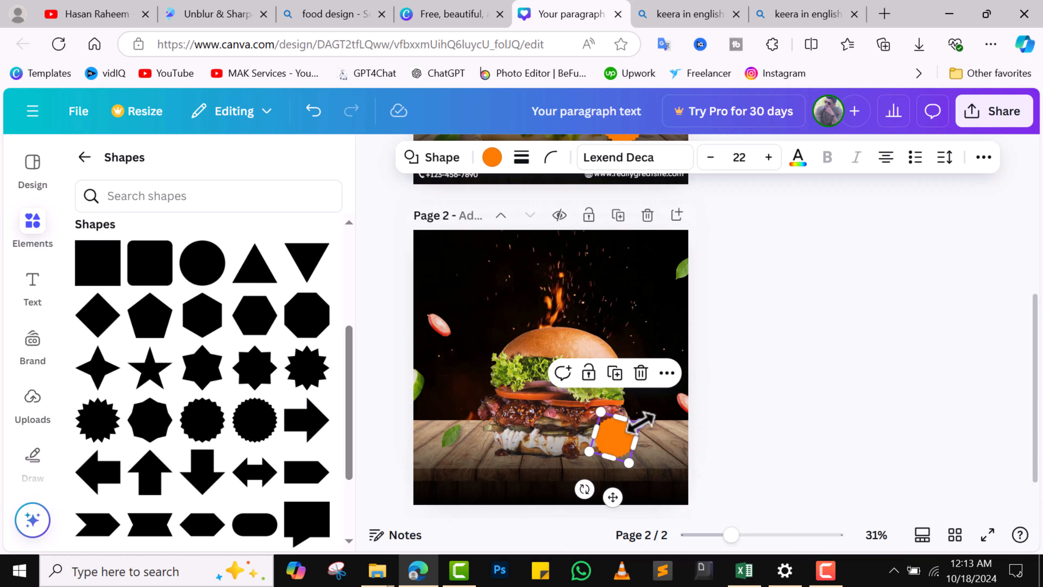
left_click_drag(641, 419, 655, 414)
left_click(805, 405)
scroll(805, 405, "up", 1)
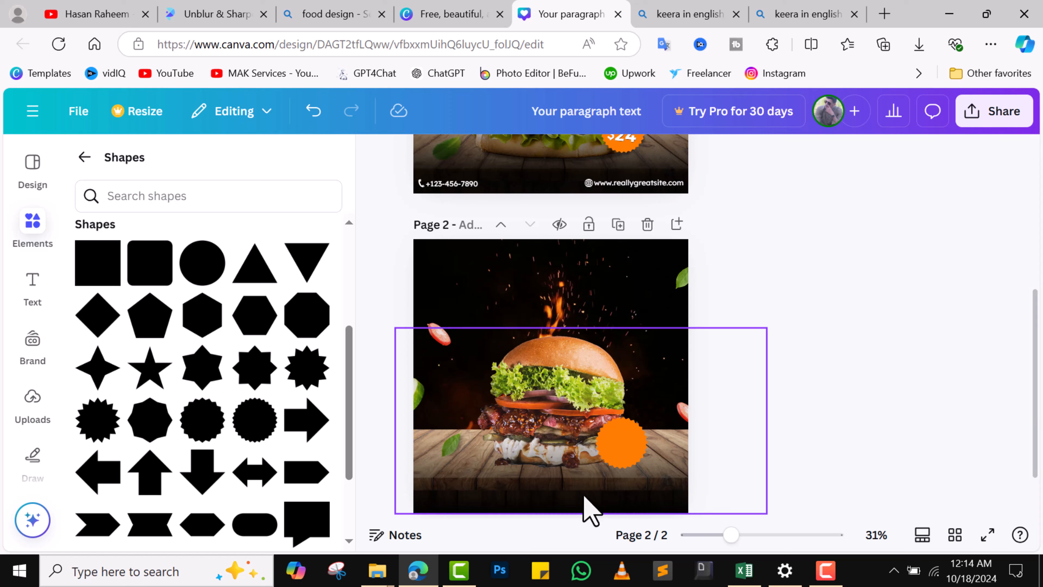
Adjust the position of the shadow graphic over the table on page 2.
left_click(588, 510)
mouse_move(589, 509)
left_mouse_down()
mouse_move(582, 485)
mouse_move(582, 494)
left_mouse_up()
left_click(1009, 419)
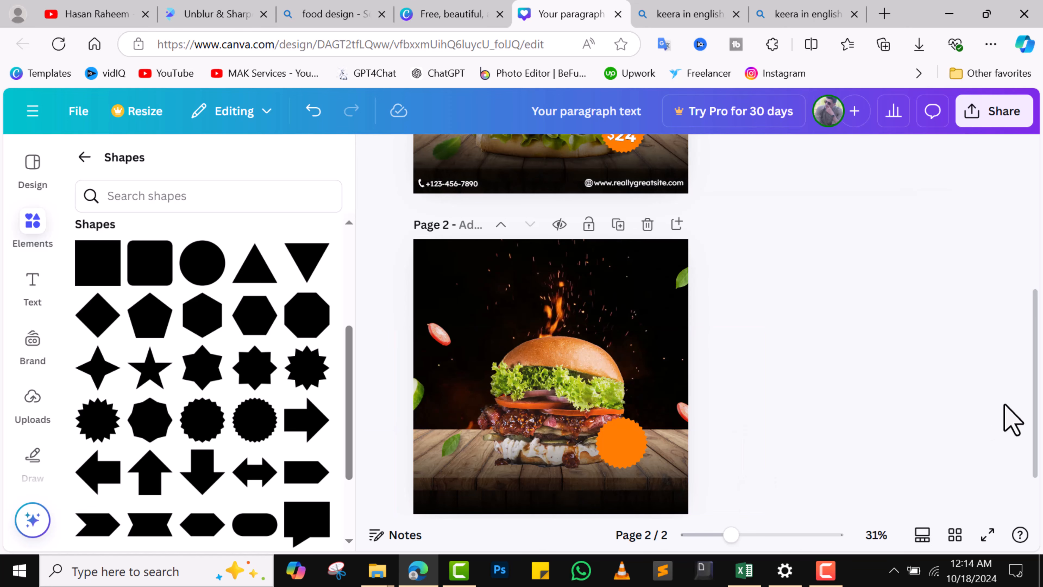
Check the fonts and sizes of page 1's tagline, BURGER heading, price, phone and website texts.
left_click_drag(1036, 419, 1032, 263)
left_click(551, 257)
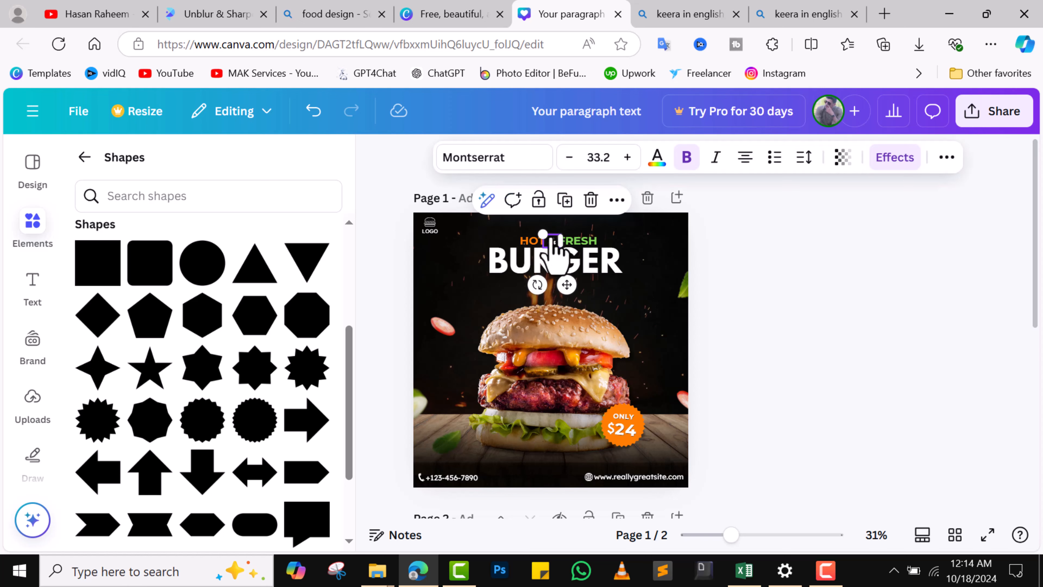
left_click(499, 262)
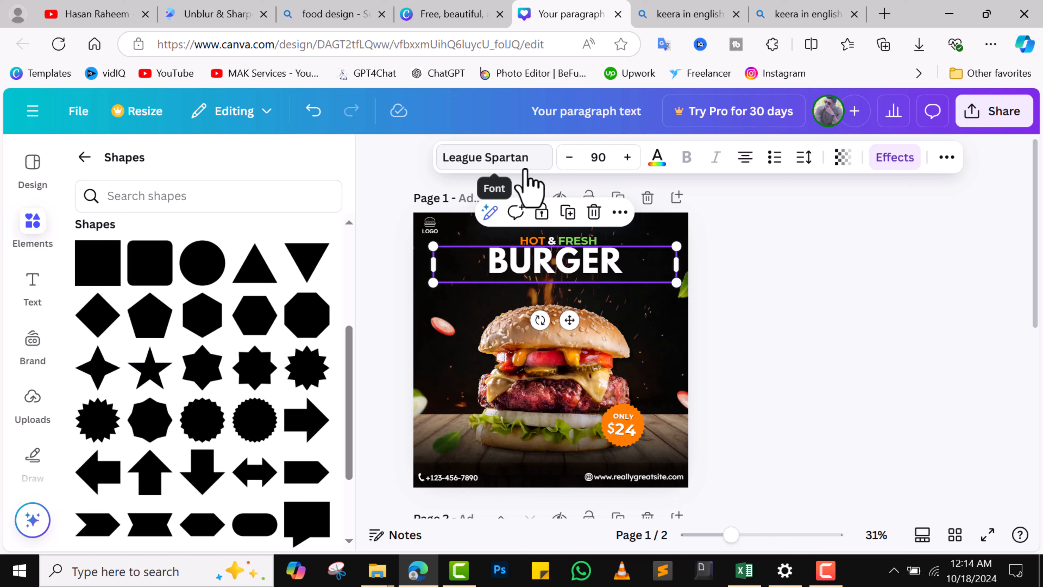
left_click_drag(1041, 309, 1041, 386)
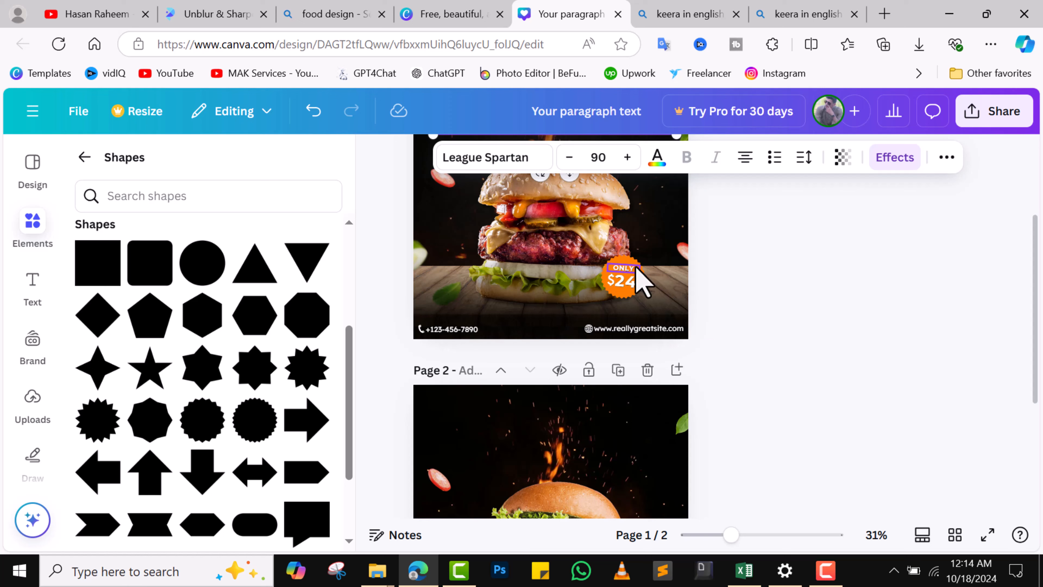
left_click(621, 288)
left_click(451, 329)
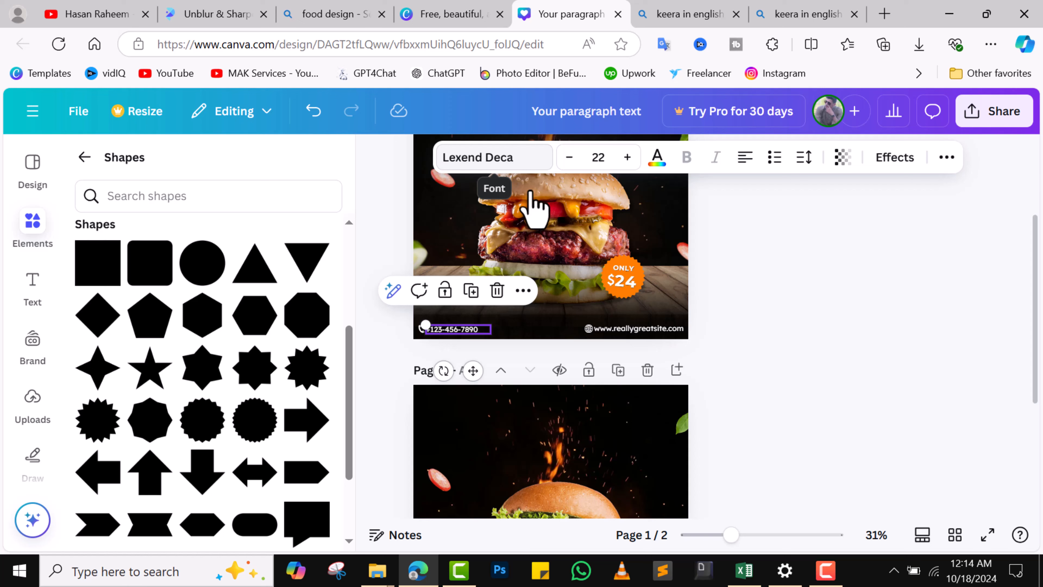
left_click(602, 328)
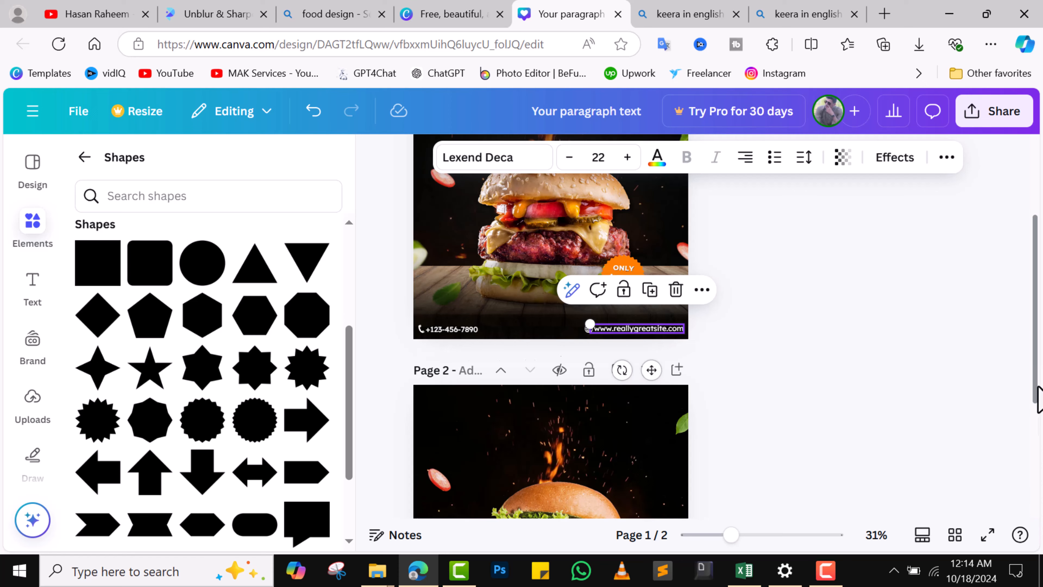
mouse_move(1039, 399)
left_mouse_down()
mouse_move(1041, 444)
mouse_move(1024, 347)
mouse_move(1038, 420)
mouse_move(1037, 408)
left_mouse_up()
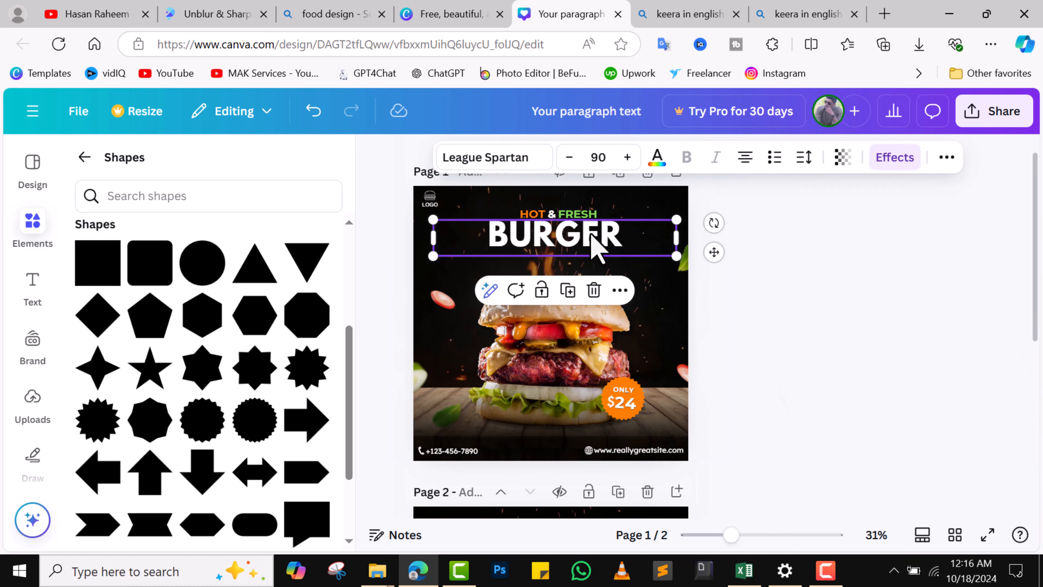
Show page 1's layers and copy all its text, logo and contact icon layers together, leaving out the images and starburst.
right_click(591, 240)
mouse_move(656, 305)
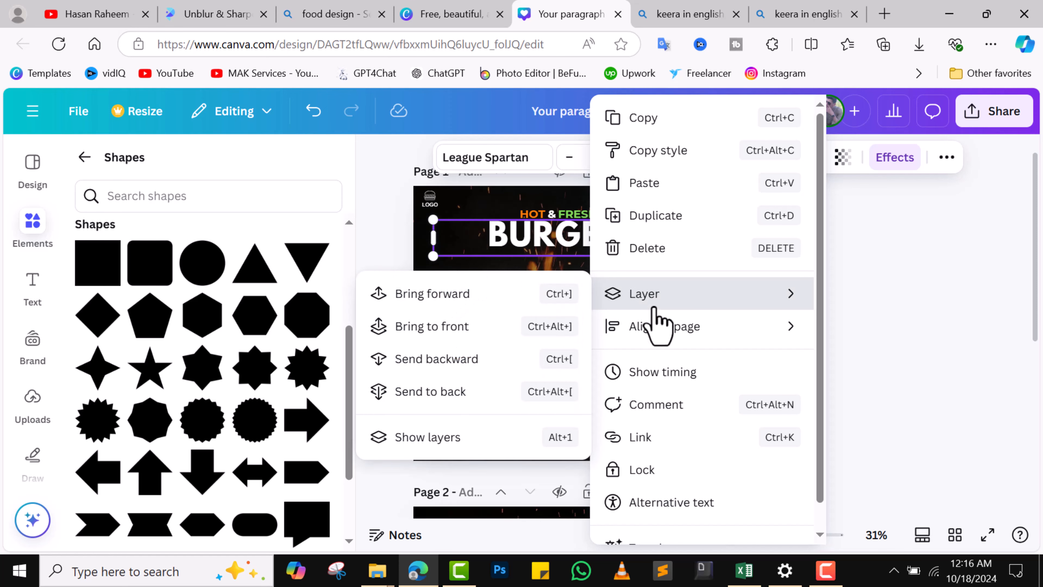
left_click(466, 448)
scroll(352, 238, "down", 1)
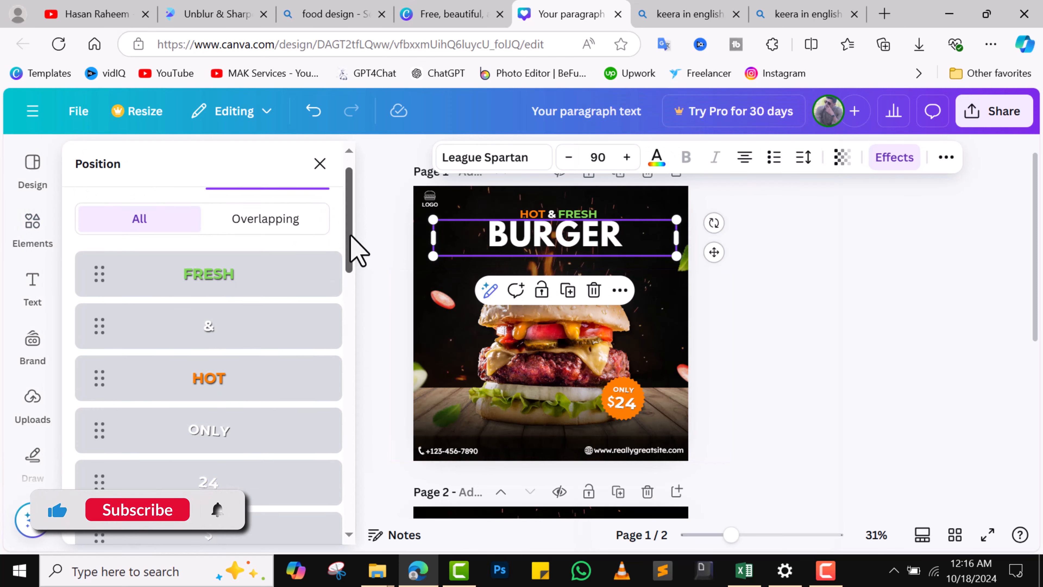
scroll(357, 252, "down", 1)
scroll(357, 257, "down", 3)
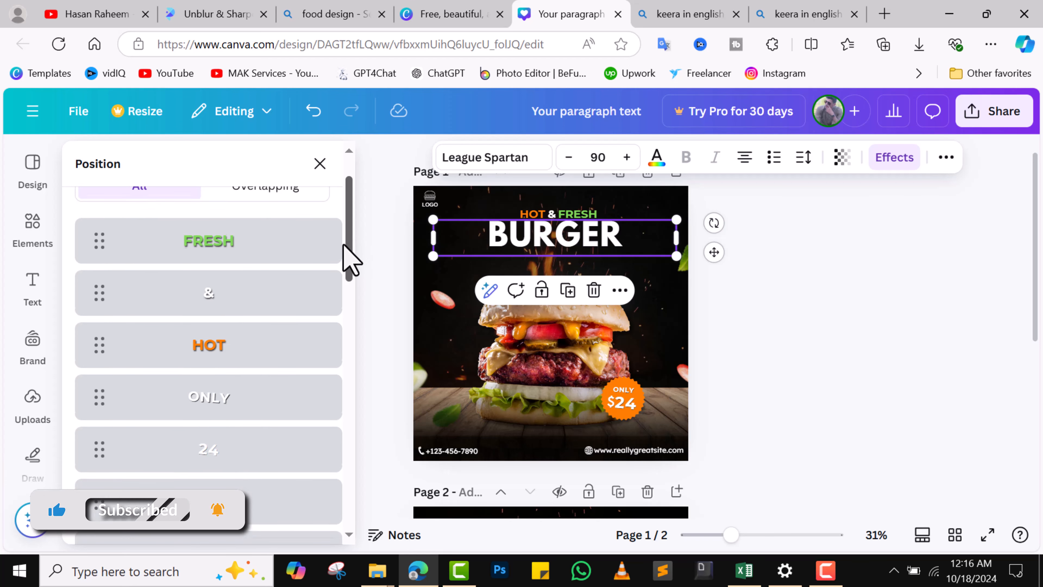
scroll(361, 399, "down", 10)
key("ctrl+a")
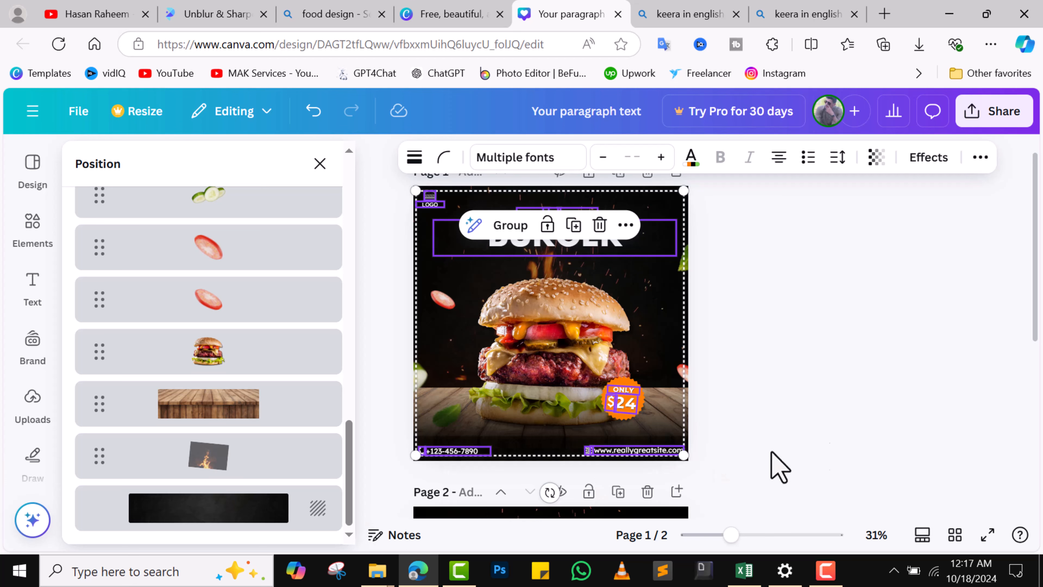
Paste the copied heading, tagline, logo, price and contact elements onto page 2 and clear the selection.
scroll(1040, 333, "down", 5)
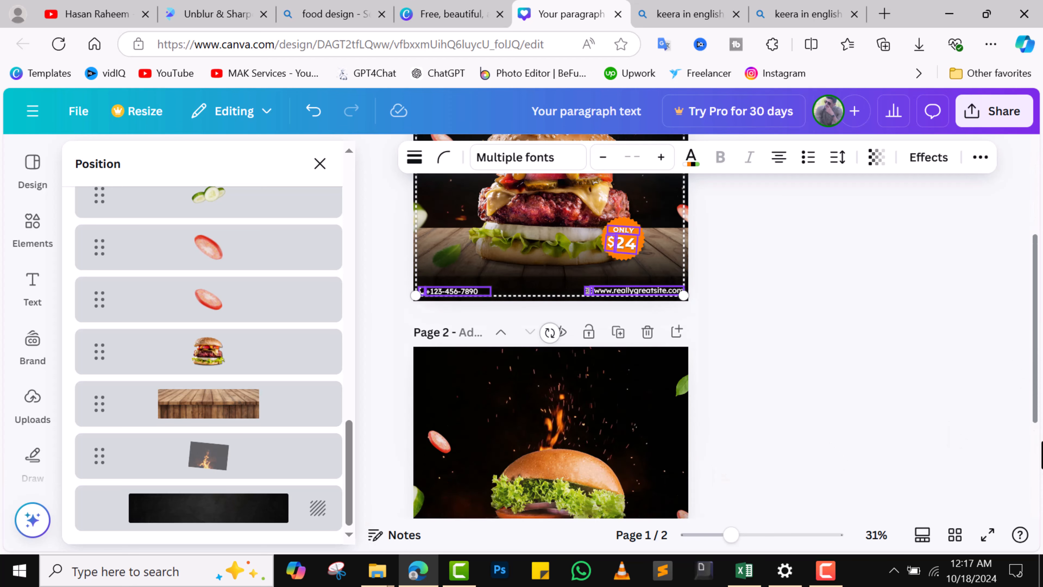
left_click(533, 354)
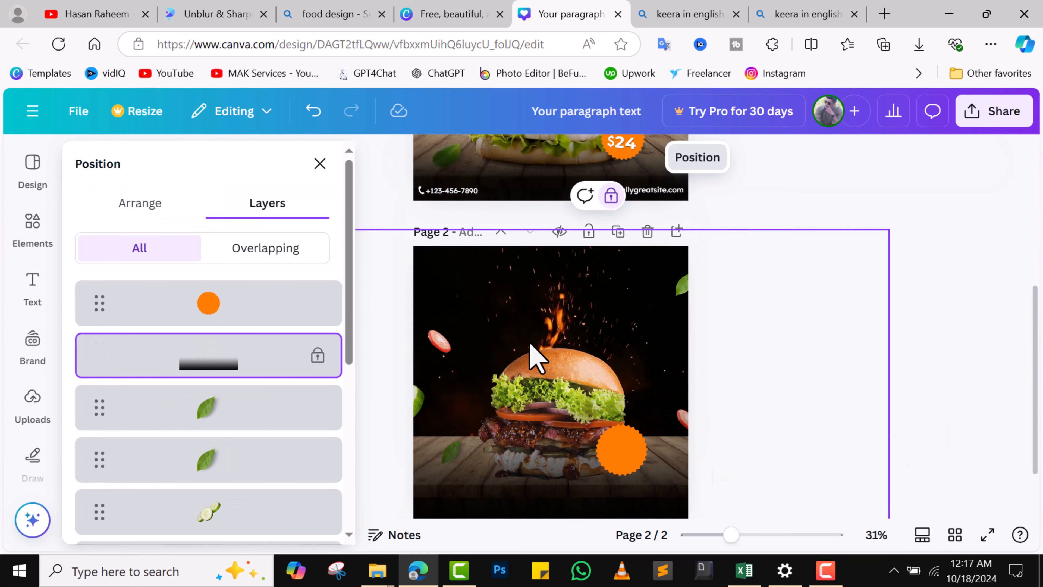
key("ctrl+a")
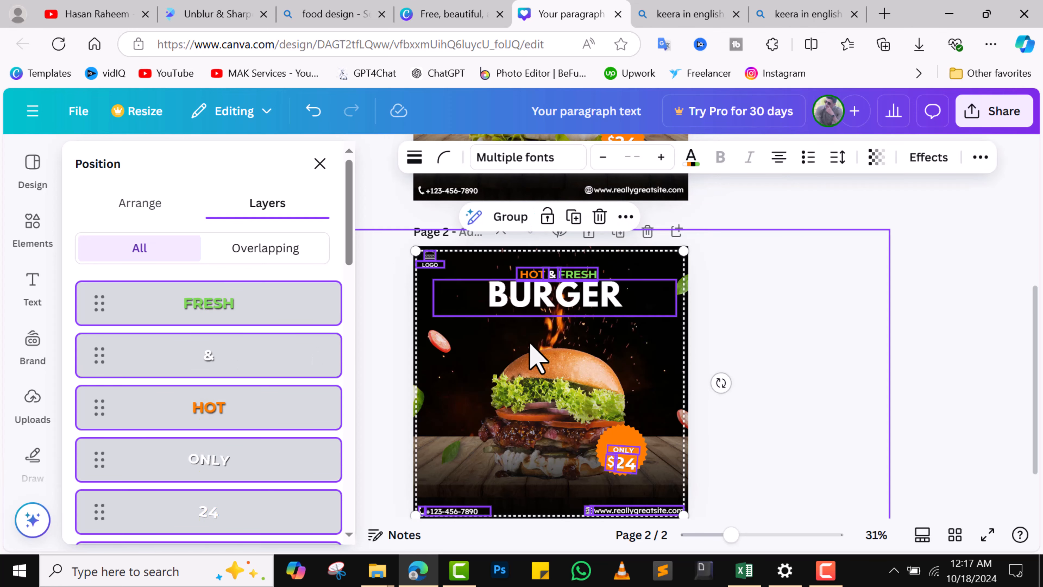
left_click(653, 256)
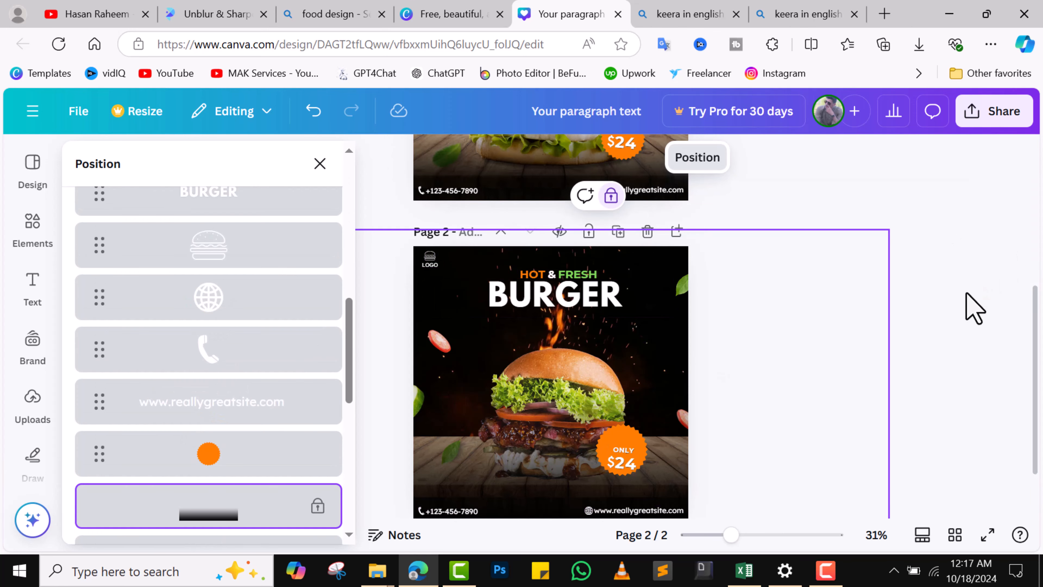
left_click(887, 319)
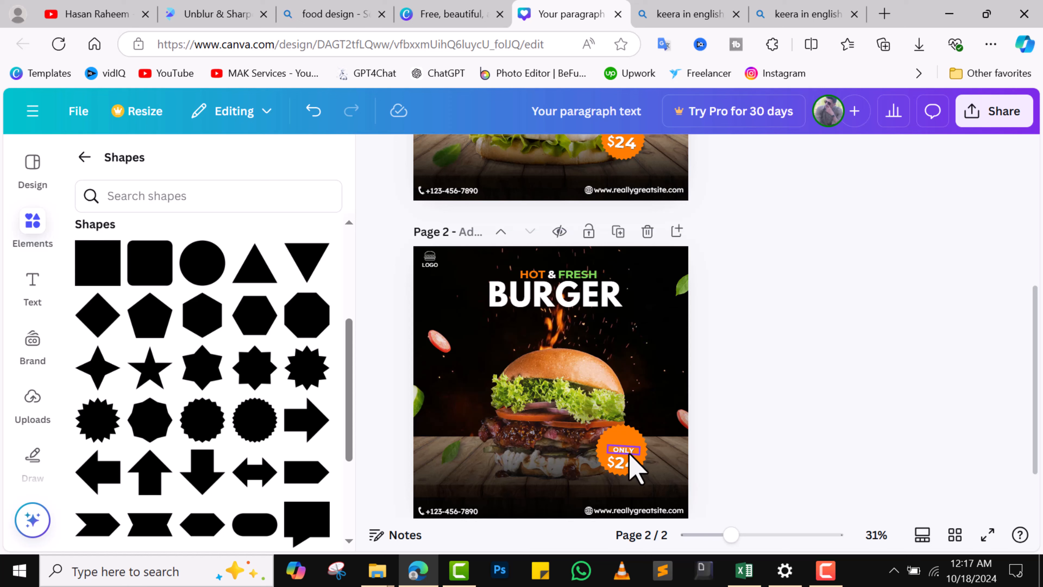
Reposition the ONLY label and the $24 price so they are centred on page 2's orange starburst.
mouse_move(633, 468)
left_mouse_down()
mouse_move(617, 443)
mouse_move(624, 468)
mouse_move(622, 454)
left_mouse_up()
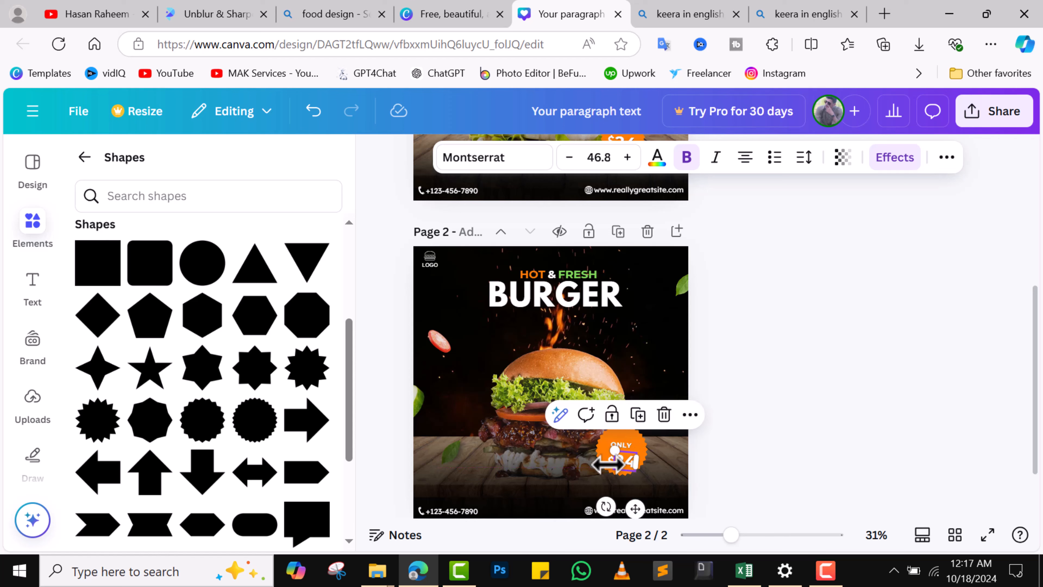
left_click(514, 474)
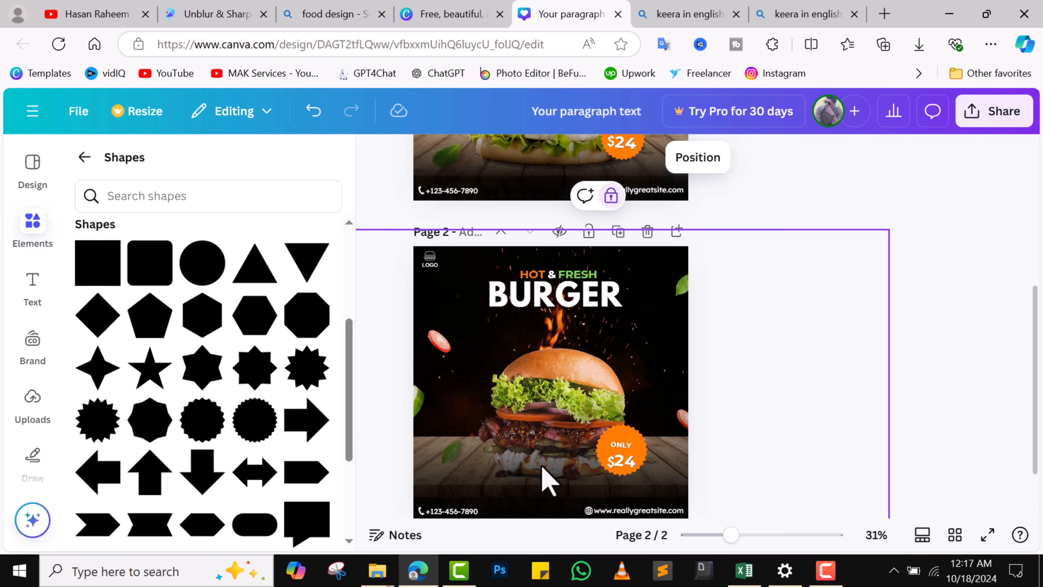
left_click(610, 463)
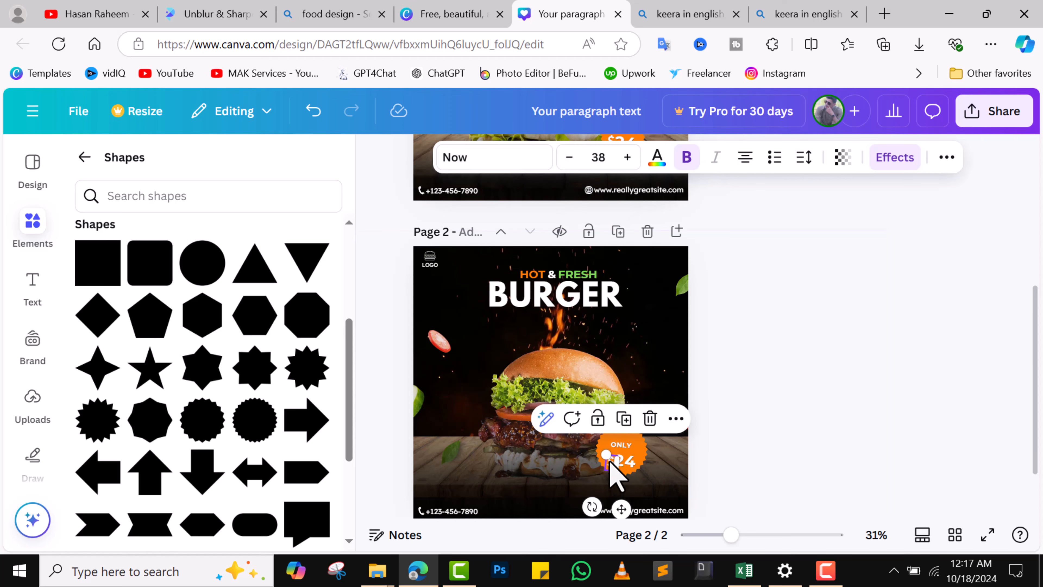
left_click(945, 381)
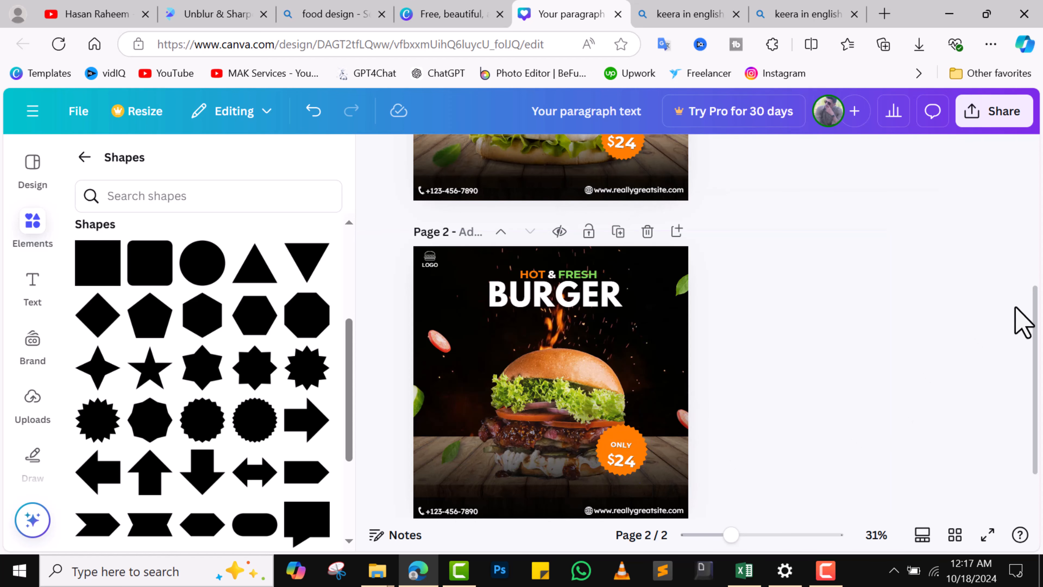
left_click_drag(1039, 362, 1041, 407)
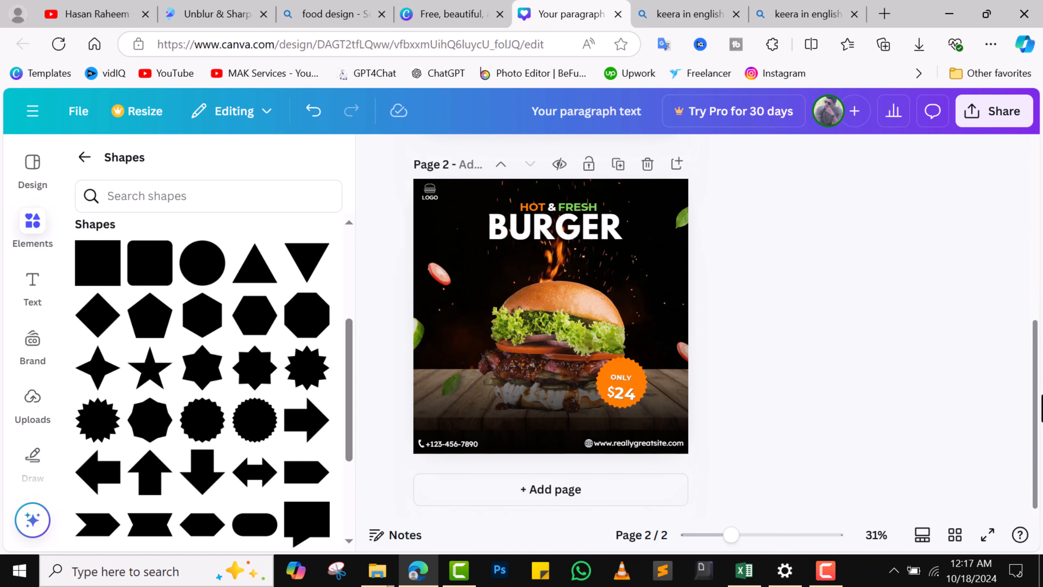